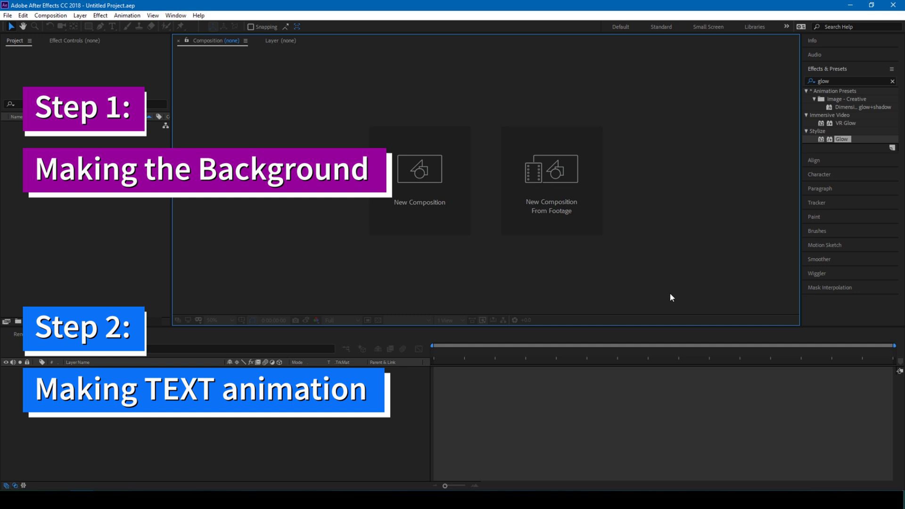
# Name the new 1920×1080 composition TEXT TRANSFORMATION with a duration of 0;00;05;07
pyautogui.click(421, 183)
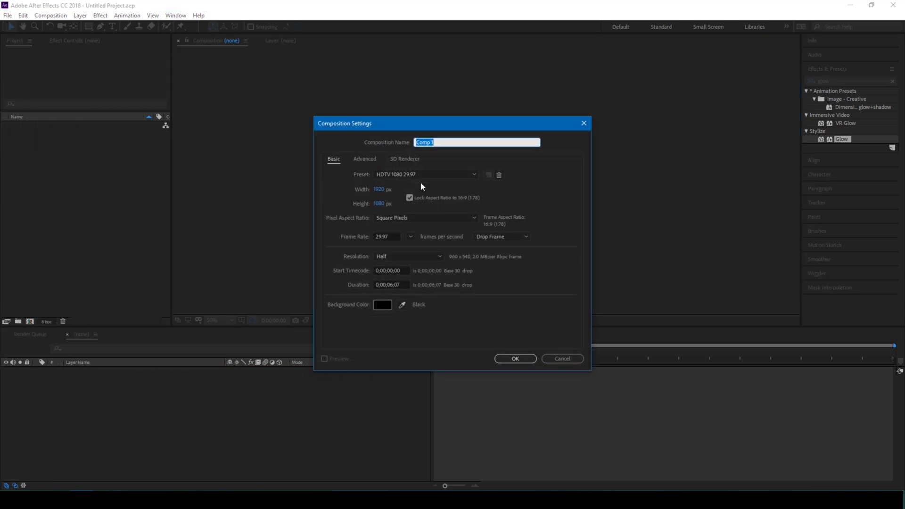
pyautogui.write('TEXT TRANSFORMATION')
pyautogui.click(393, 285)
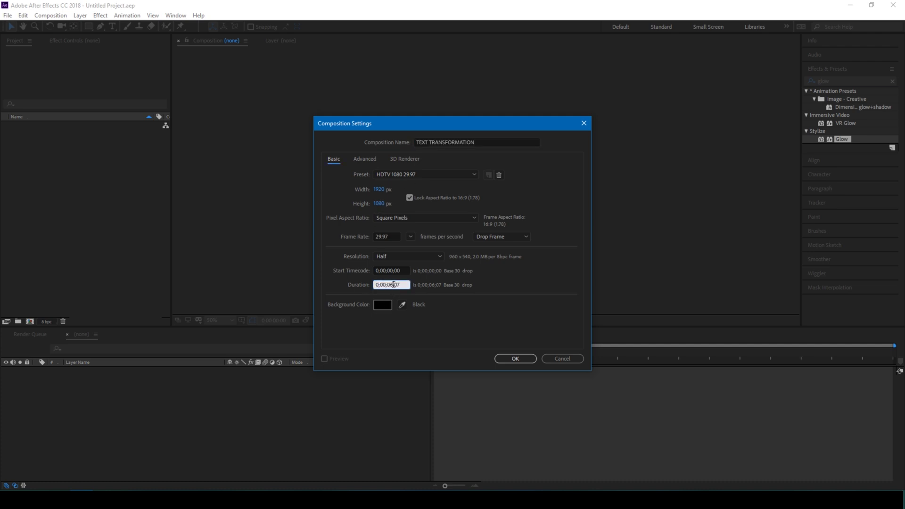
pyautogui.press('BackSpace')
pyautogui.write('5')
pyautogui.click(501, 359)
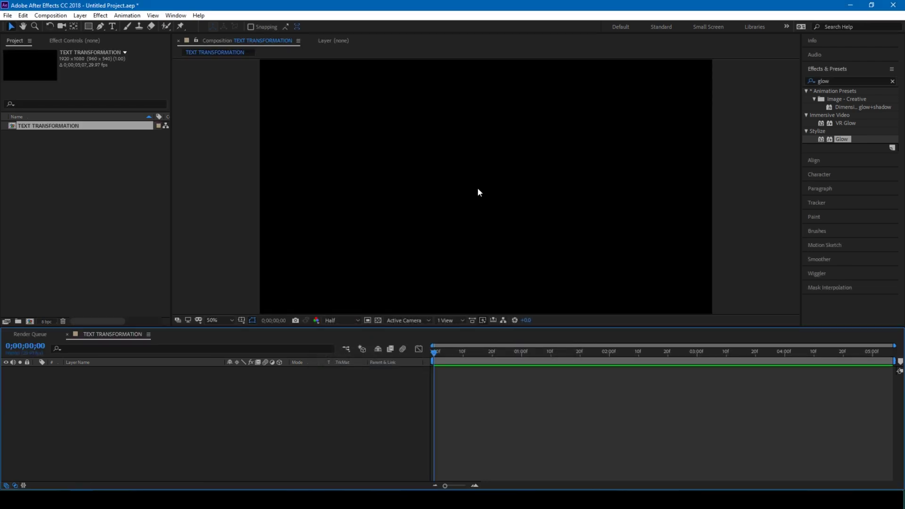
# Create a white, comp-sized solid layer named BACKGROUND
pyautogui.click(80, 15)
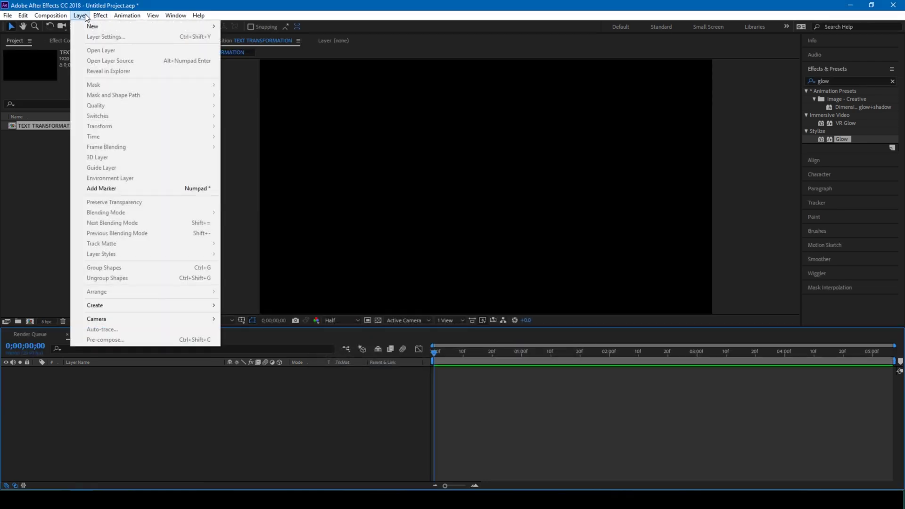
pyautogui.moveTo(84, 29)
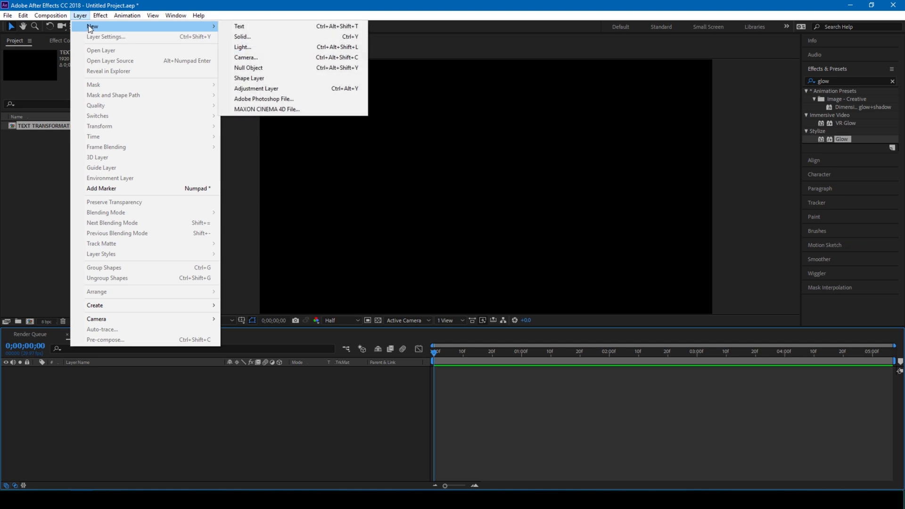
pyautogui.click(233, 36)
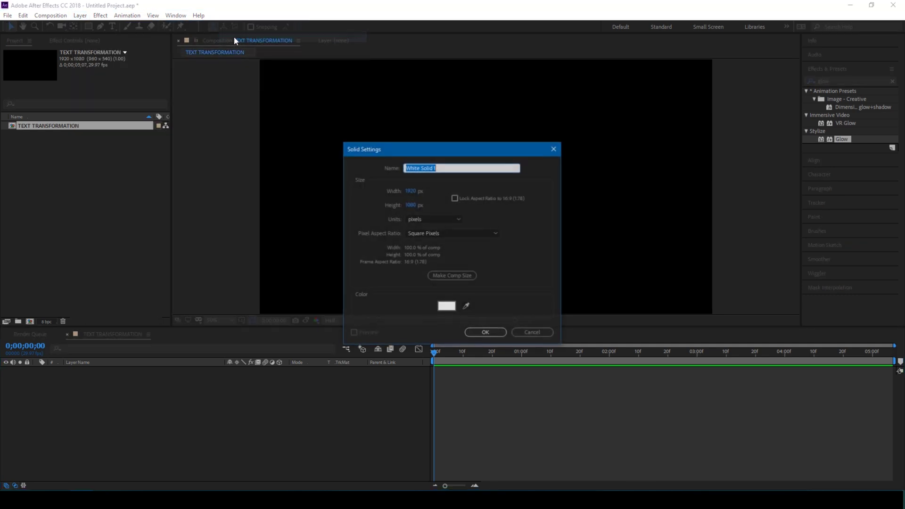
pyautogui.write('BA')
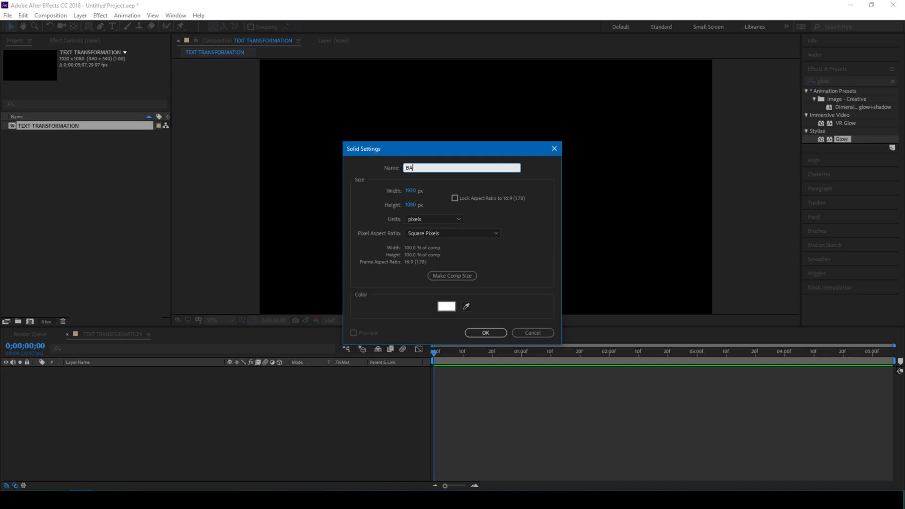
pyautogui.write('CKGROUND')
pyautogui.click(457, 274)
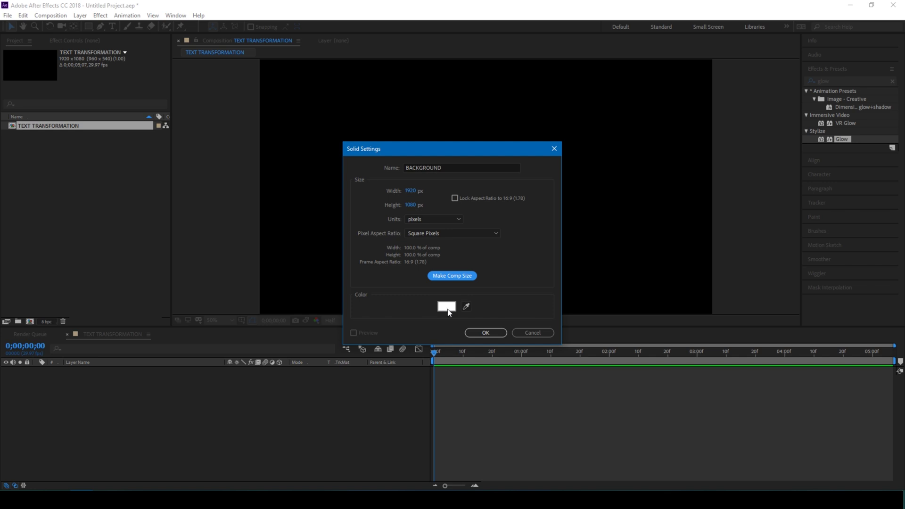
pyautogui.click(485, 333)
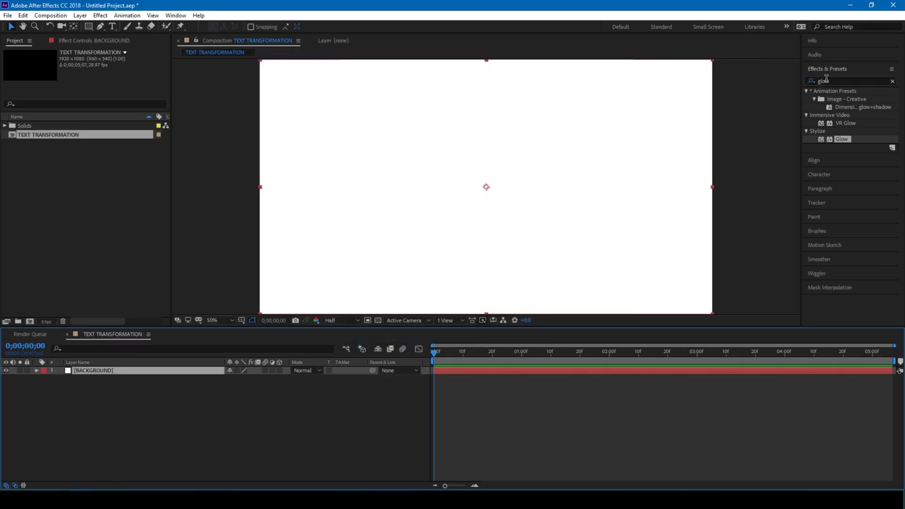
# Restore the Effects & Presets panel to normal size and expand its list
pyautogui.click(828, 81)
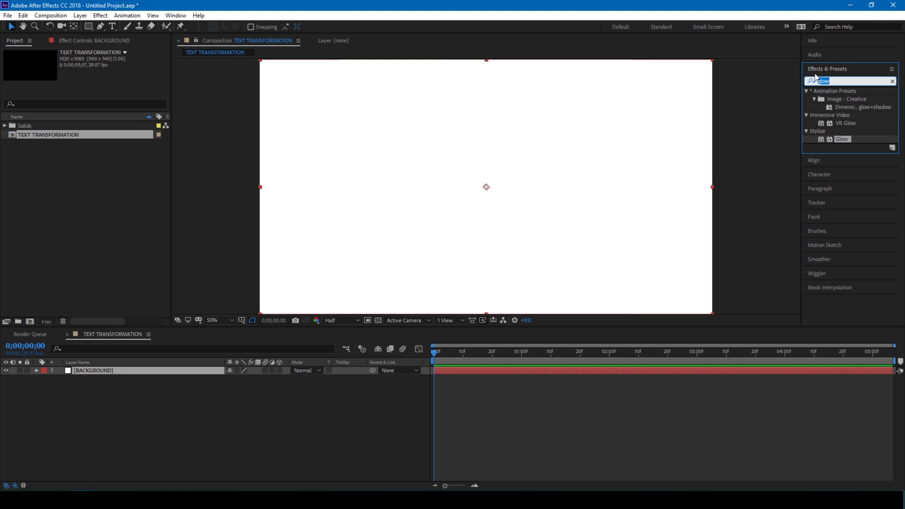
pyautogui.click(827, 71)
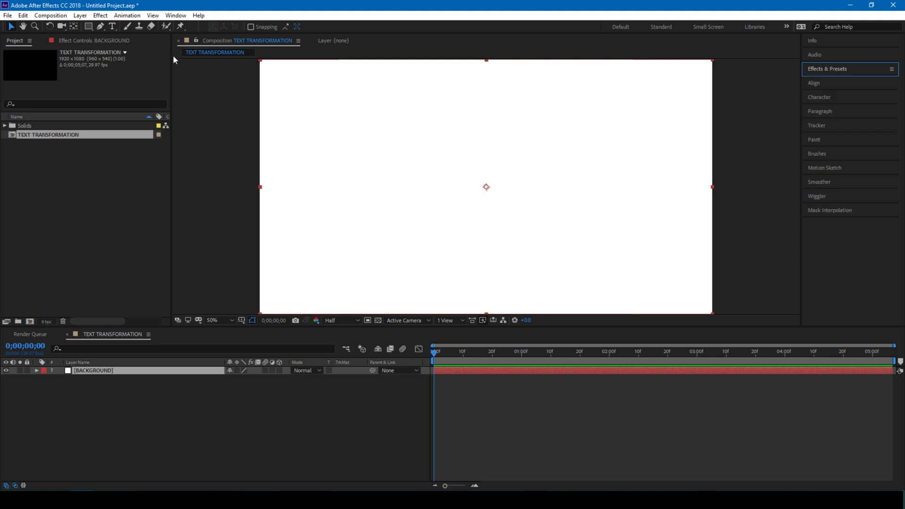
pyautogui.click(176, 15)
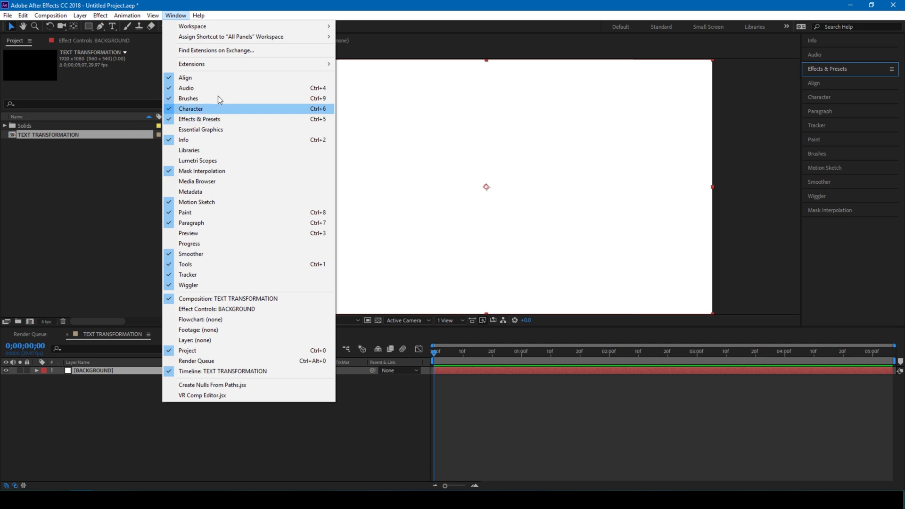
pyautogui.doubleClick(833, 68)
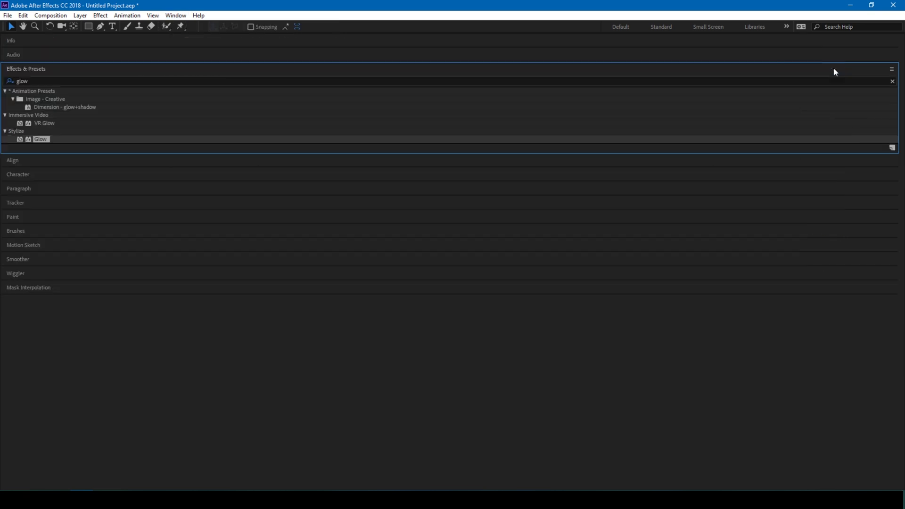
pyautogui.click(19, 70)
pyautogui.doubleClick(19, 71)
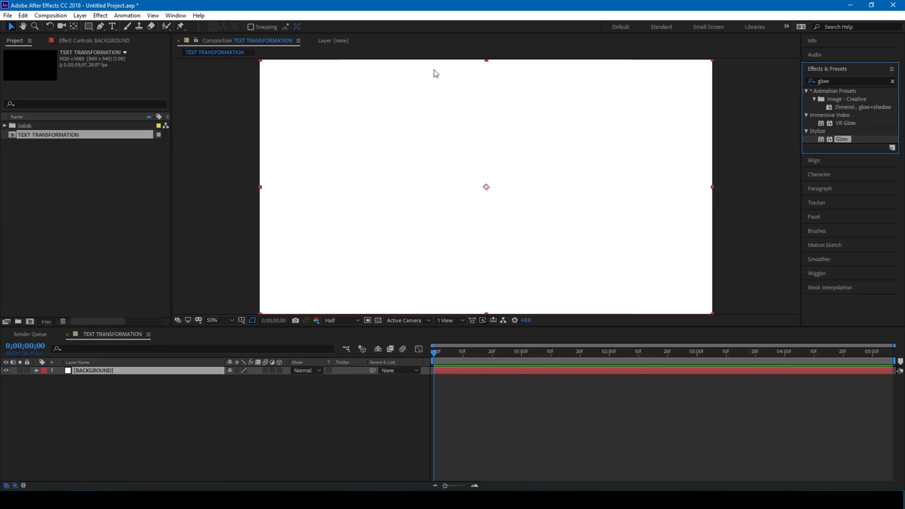
# Search 'Gradient' and drag Gradient Ramp onto the BACKGROUND layer
pyautogui.doubleClick(824, 80)
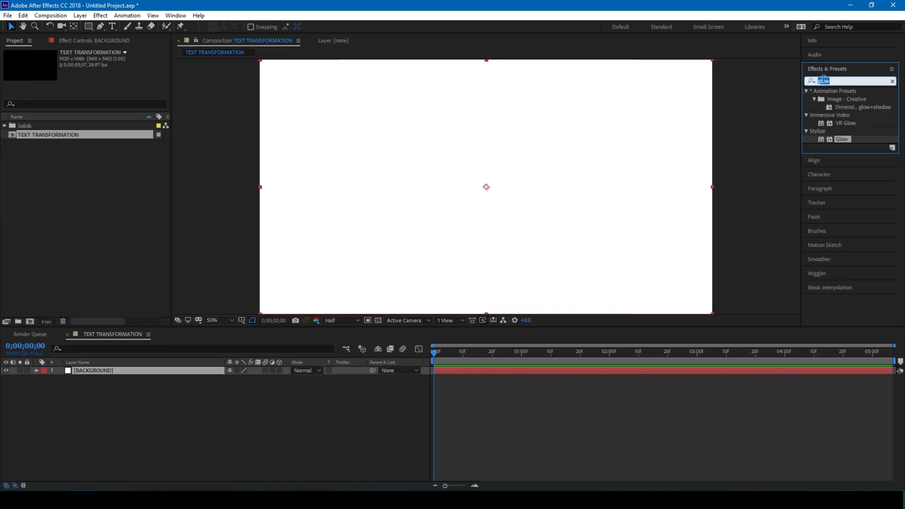
pyautogui.write('Gradient')
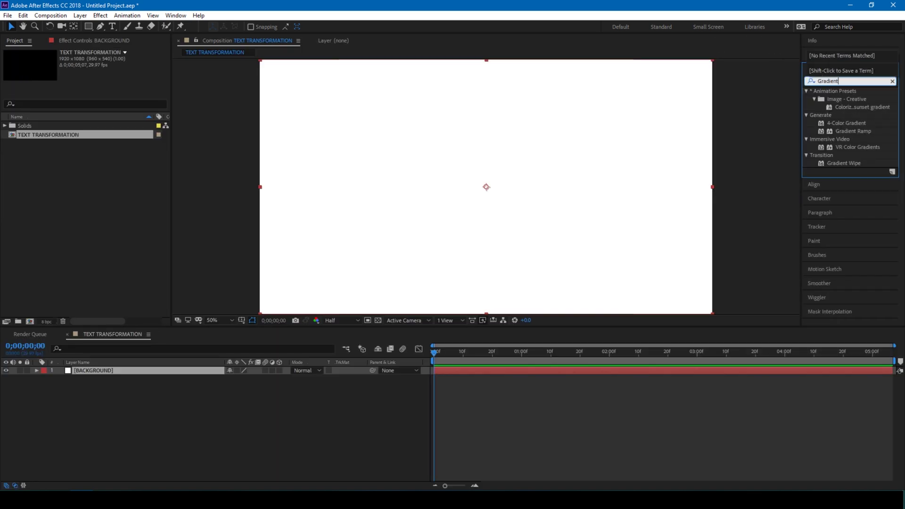
pyautogui.click(844, 132)
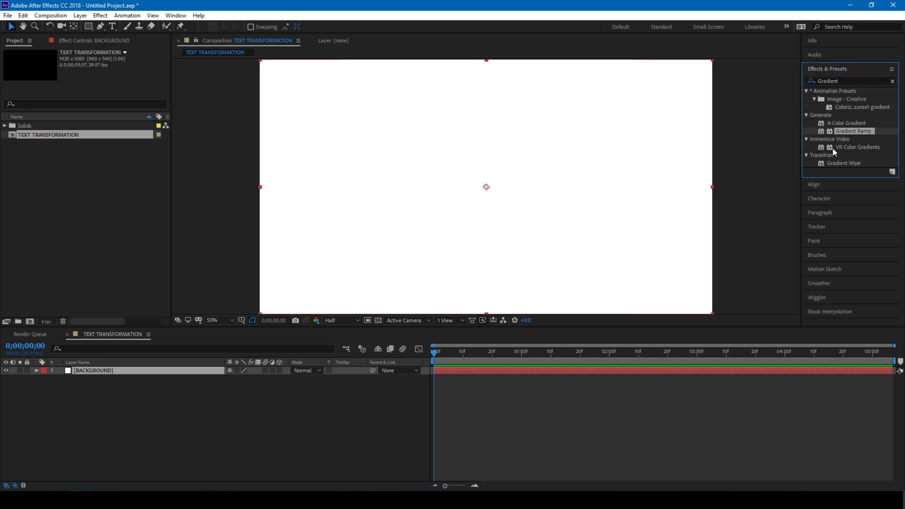
pyautogui.moveTo(842, 131); pyautogui.dragTo(581, 163)
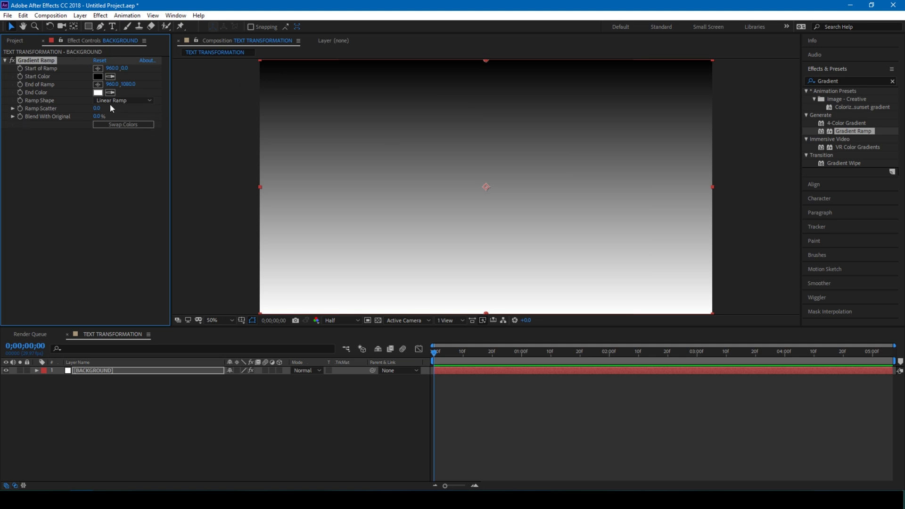
# Set the Start of Ramp vertical position to 540 and End of Ramp to 5400
pyautogui.click(125, 68)
pyautogui.write('540')
pyautogui.press('Return')
pyautogui.click(126, 83)
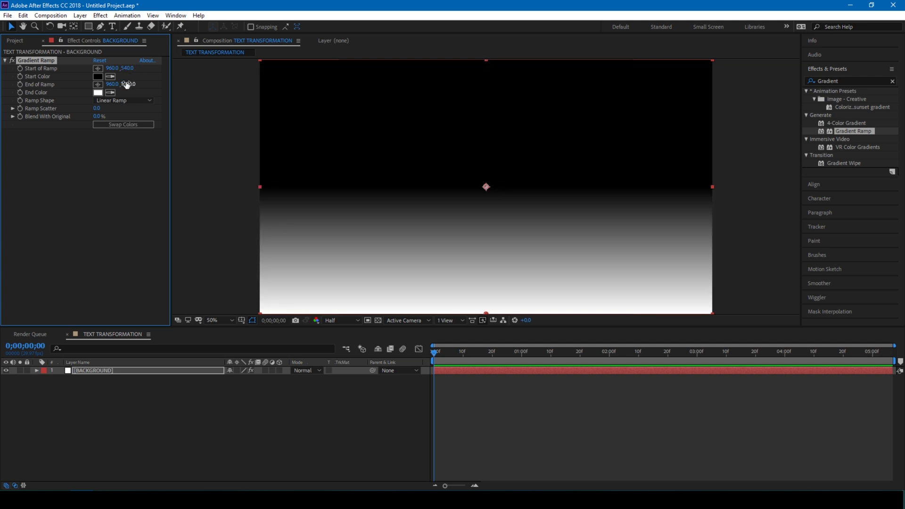
pyautogui.write('5400')
pyautogui.press('Return')
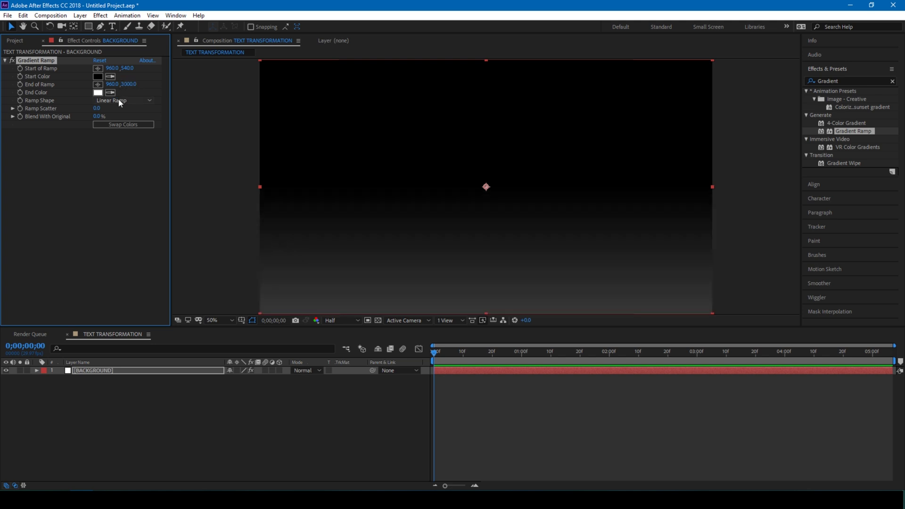
# Make the ramp Radial, swap its colours, and set the start colour to dark red
pyautogui.click(118, 99)
pyautogui.click(115, 121)
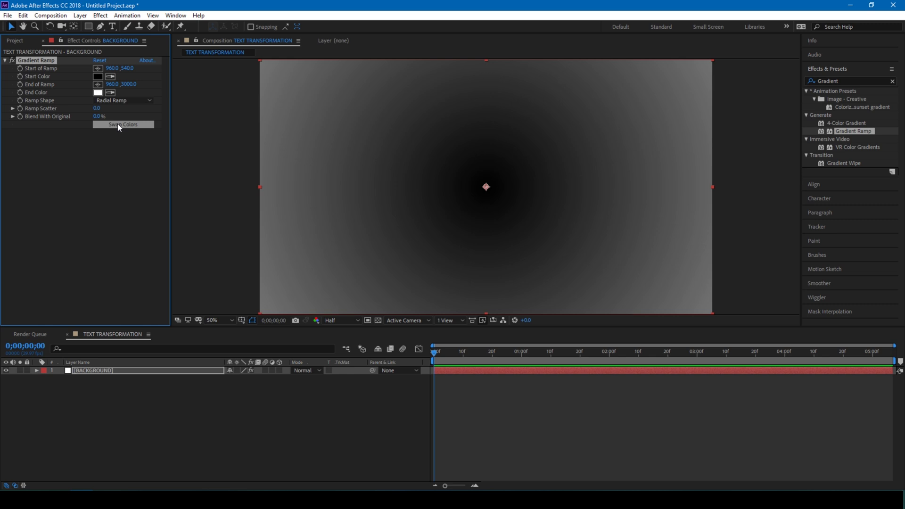
pyautogui.click(117, 125)
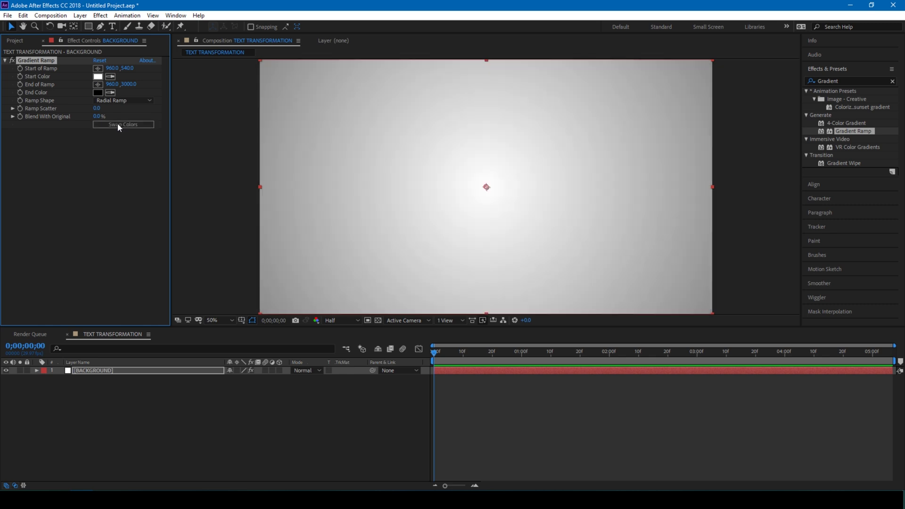
pyautogui.click(99, 77)
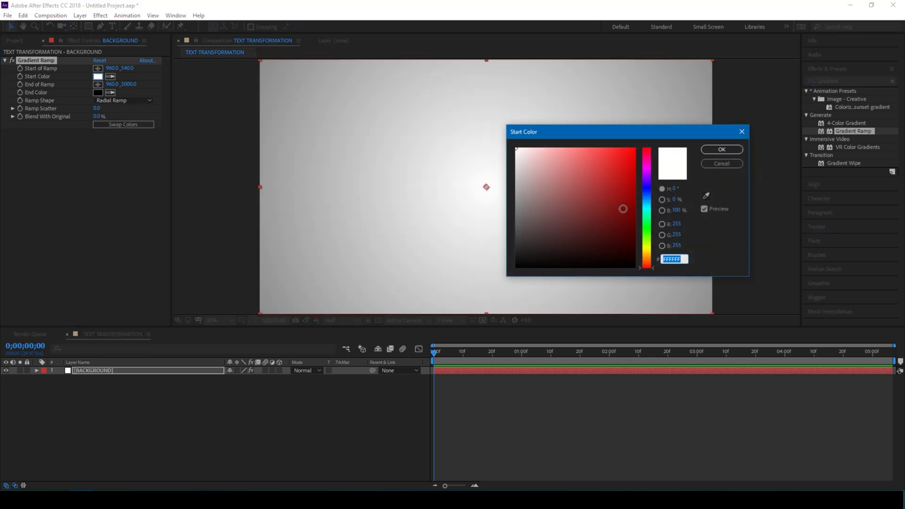
pyautogui.moveTo(622, 207); pyautogui.dragTo(636, 247)
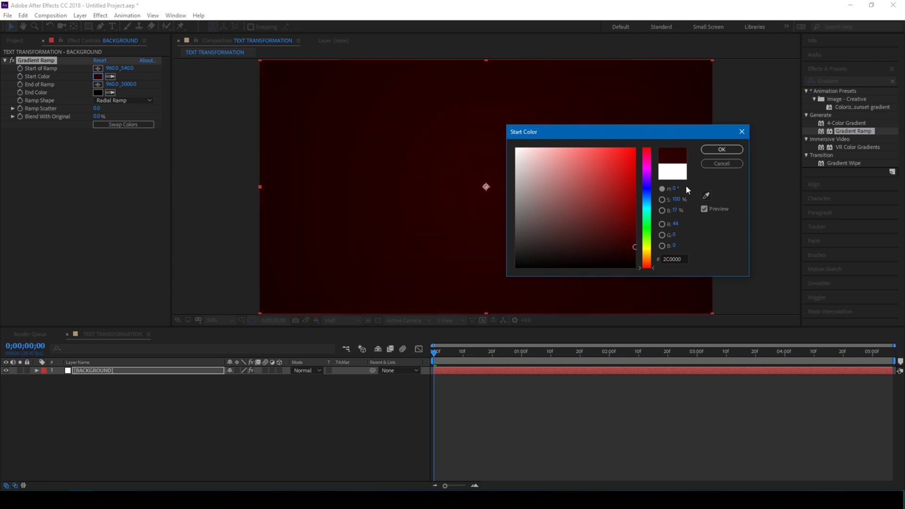
pyautogui.click(722, 149)
pyautogui.press(',')
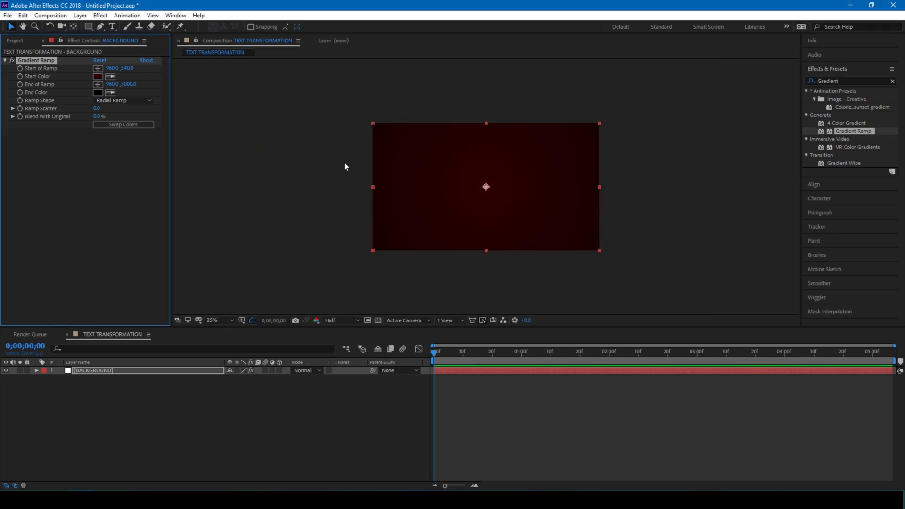
pyautogui.press('.')
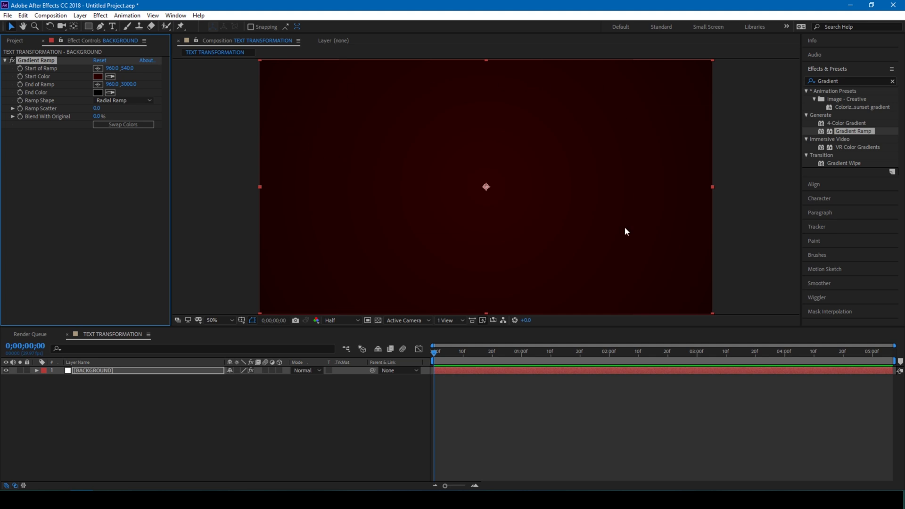
# Type OPTIMUS in a paragraph text box across the frame centre
pyautogui.click(221, 188)
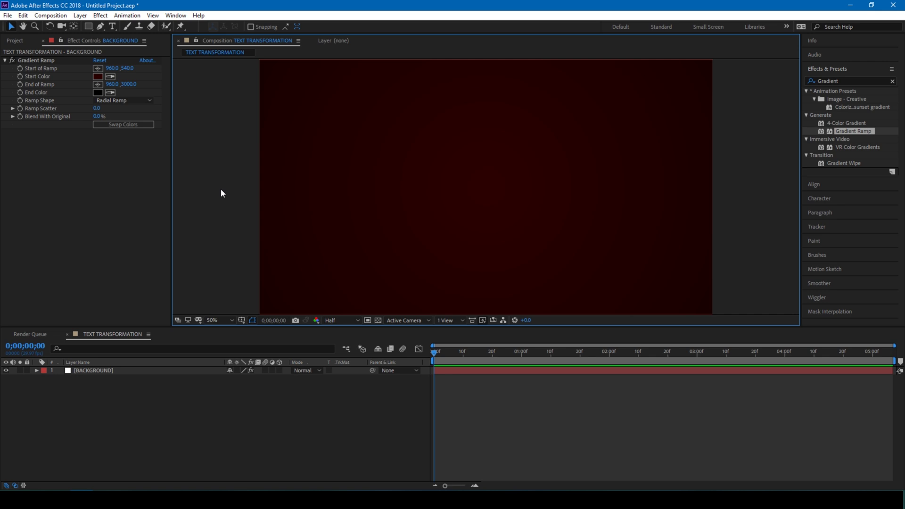
pyautogui.hotkey('ctrl', '6')
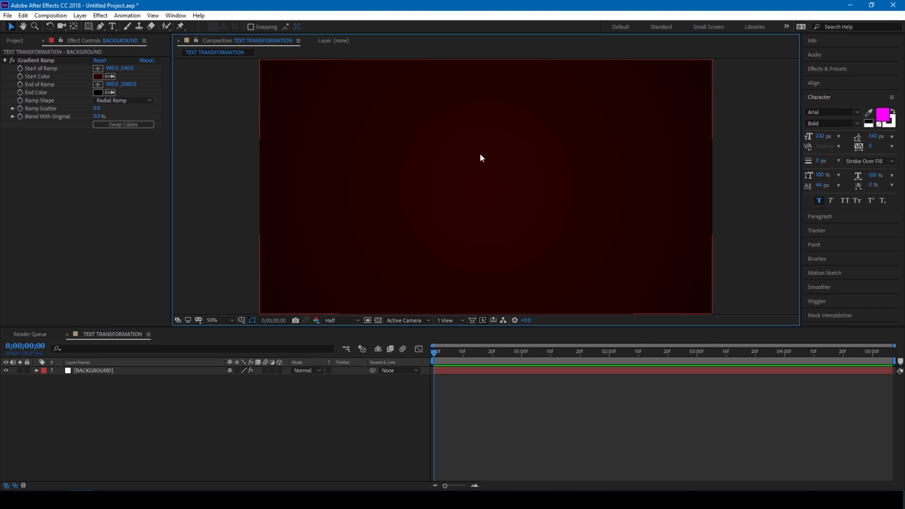
pyautogui.click(113, 26)
pyautogui.moveTo(325, 134); pyautogui.dragTo(641, 255)
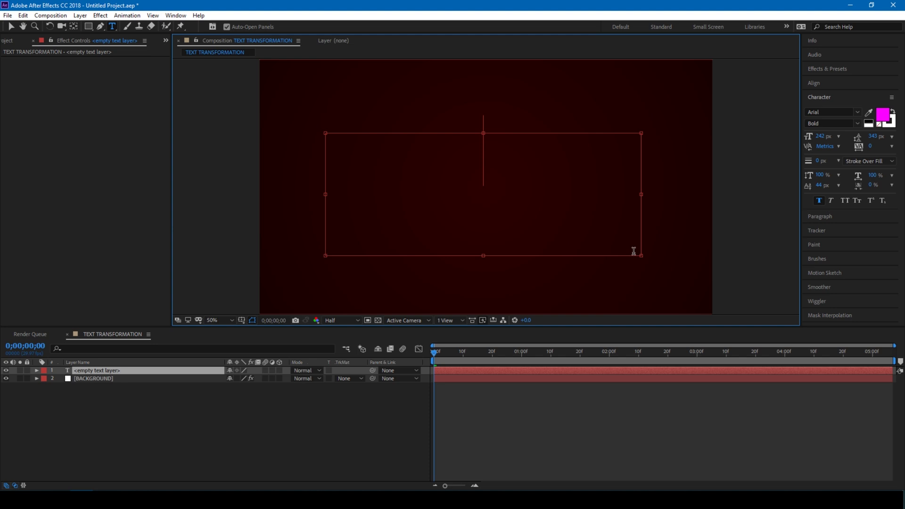
pyautogui.write('OP')
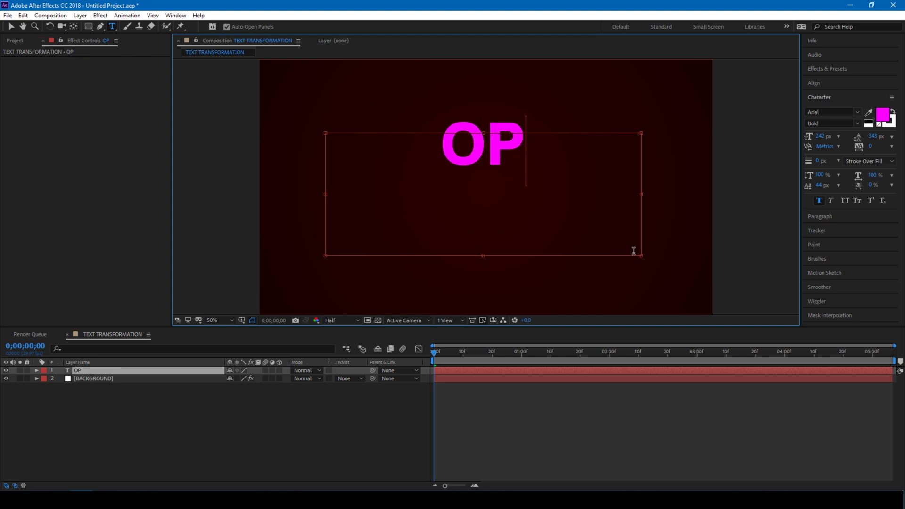
pyautogui.write('TIMUS')
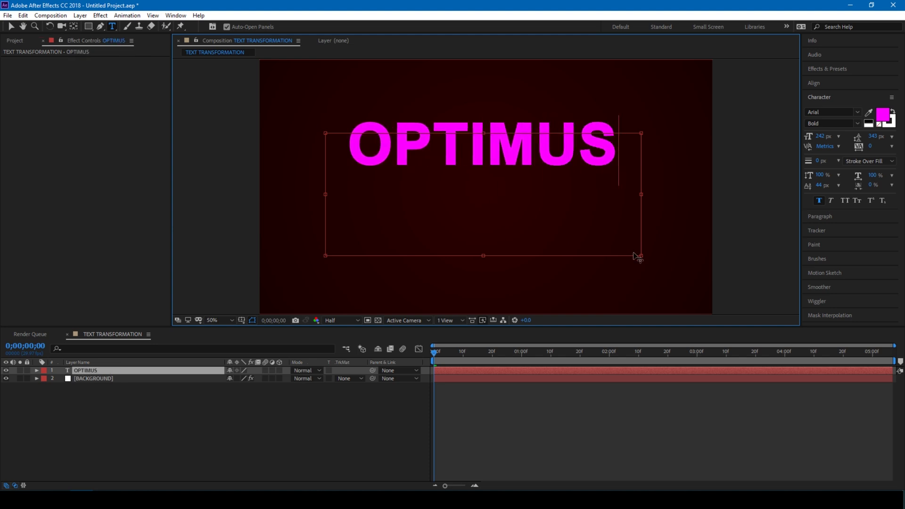
pyautogui.click(11, 26)
# Move OPTIMUS down to the centre and fill it purple 7E00FF
pyautogui.moveTo(424, 159); pyautogui.dragTo(427, 207)
pyautogui.doubleClick(428, 207)
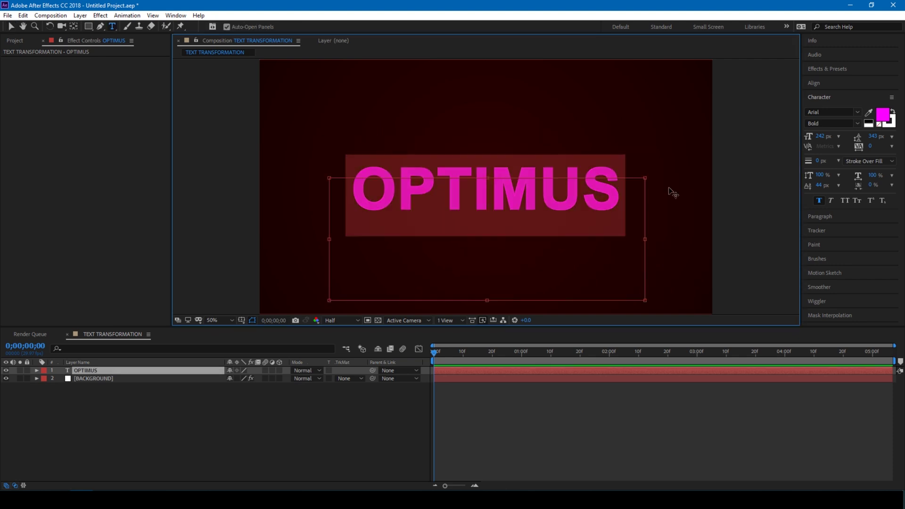
pyautogui.click(877, 114)
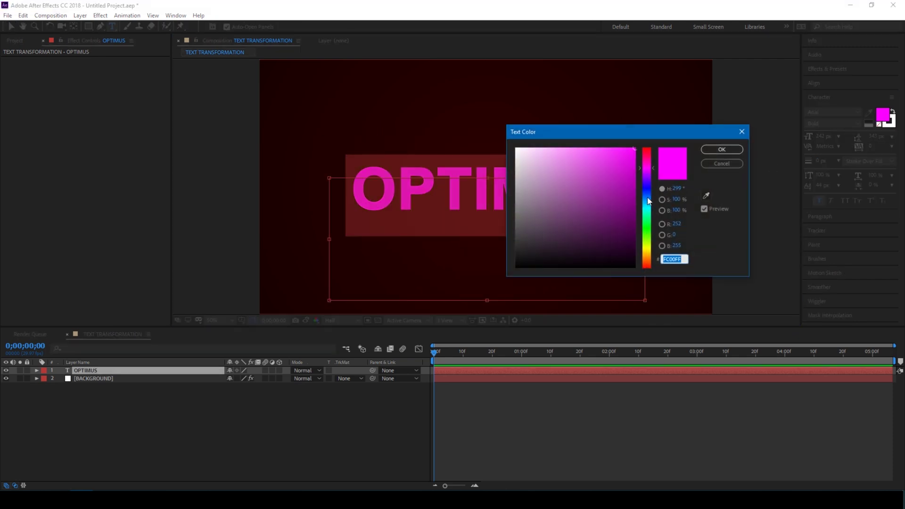
pyautogui.moveTo(649, 201); pyautogui.dragTo(649, 177)
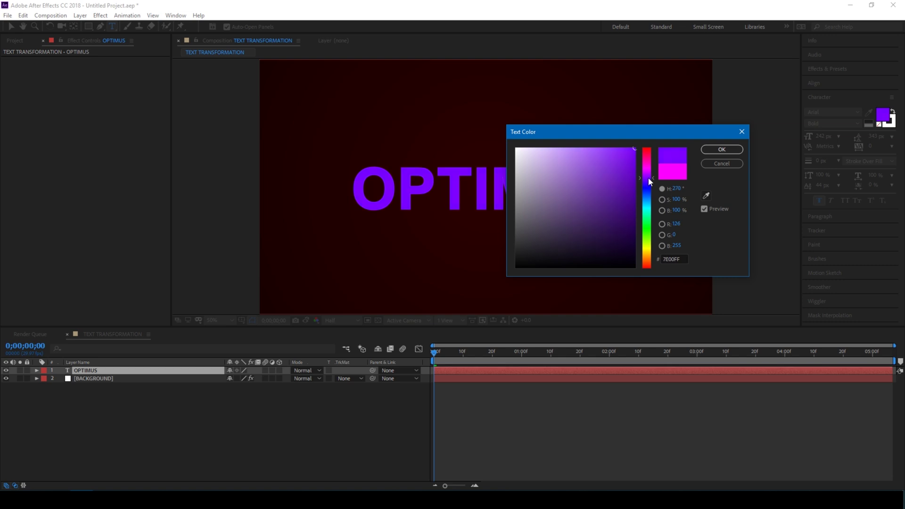
pyautogui.click(722, 149)
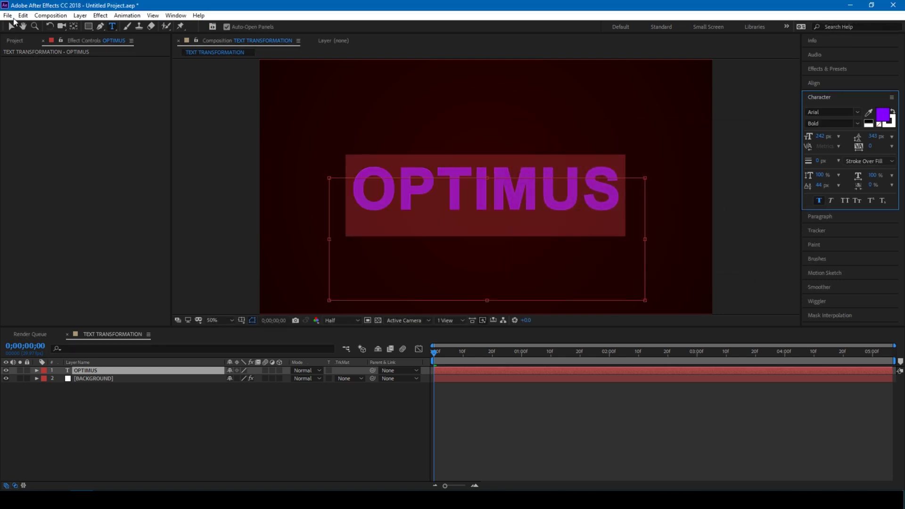
pyautogui.click(12, 26)
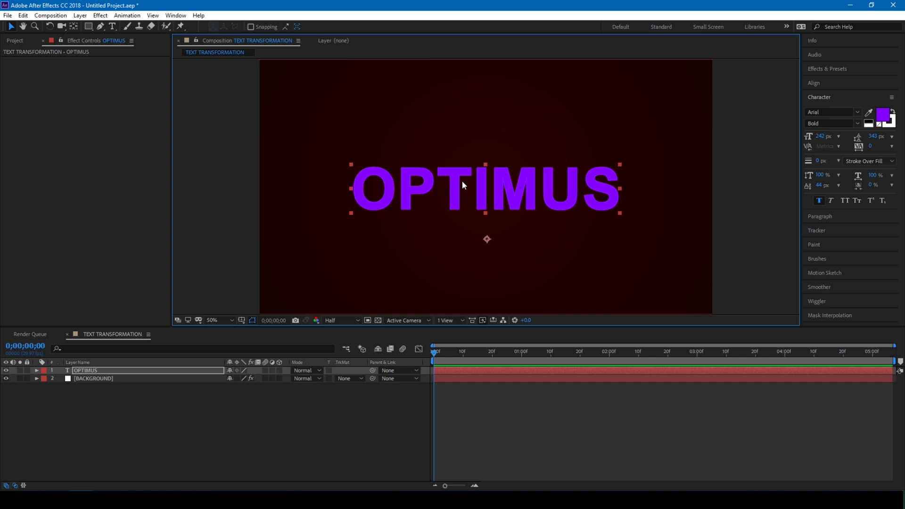
# Pre-compose the OPTIMUS layer as TEXT 1, moving all attributes into it
pyautogui.rightClick(78, 369)
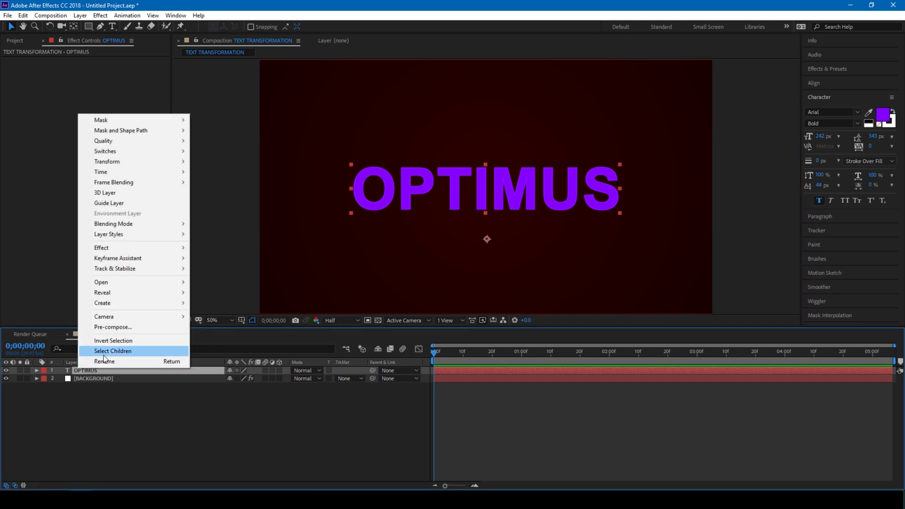
pyautogui.click(109, 327)
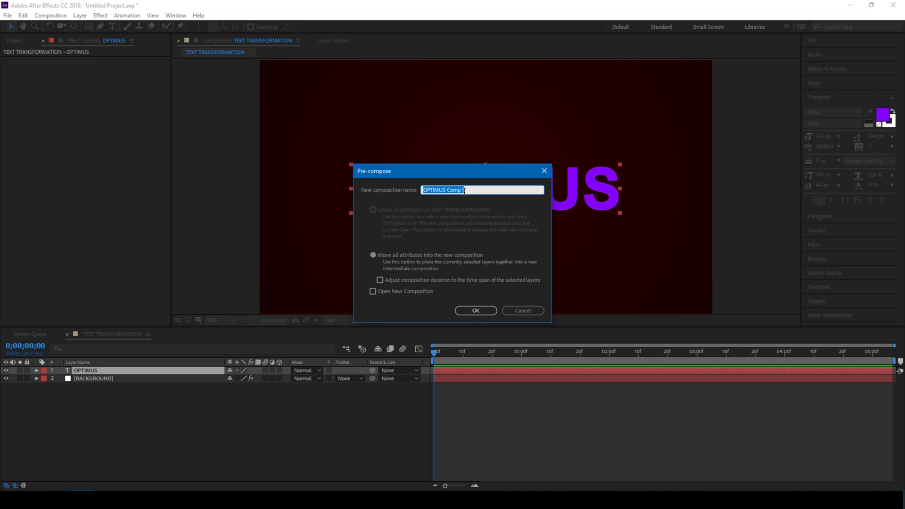
pyautogui.write('TEXT')
pyautogui.click(372, 255)
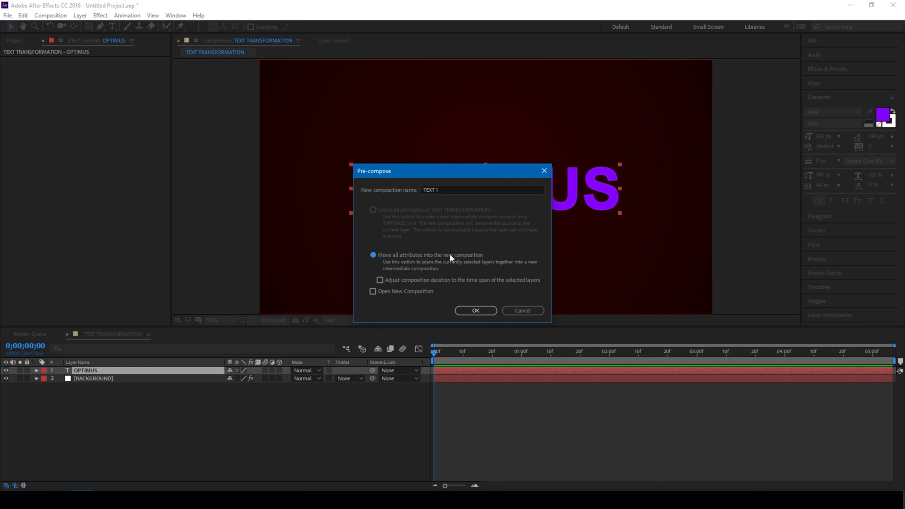
pyautogui.click(470, 311)
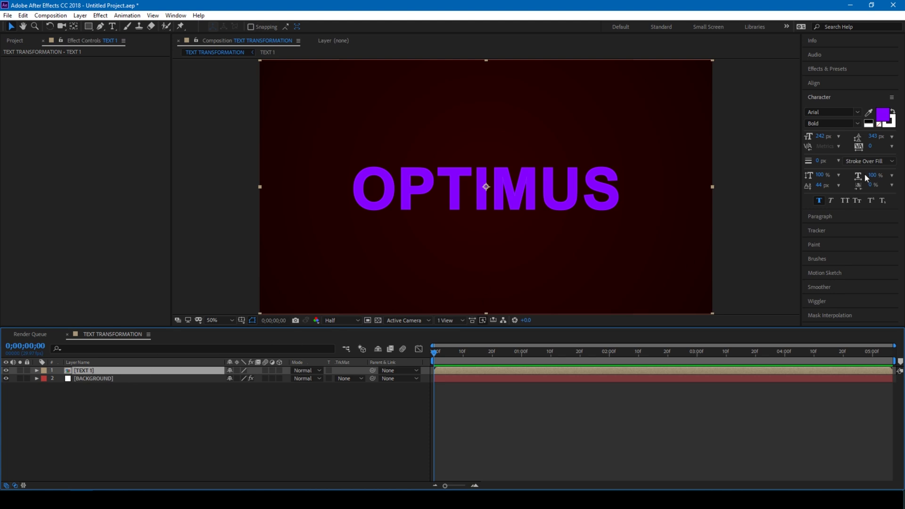
# Search 'card wipe' and drag Card Wipe onto the TEXT 1 layer
pyautogui.click(825, 68)
pyautogui.doubleClick(830, 80)
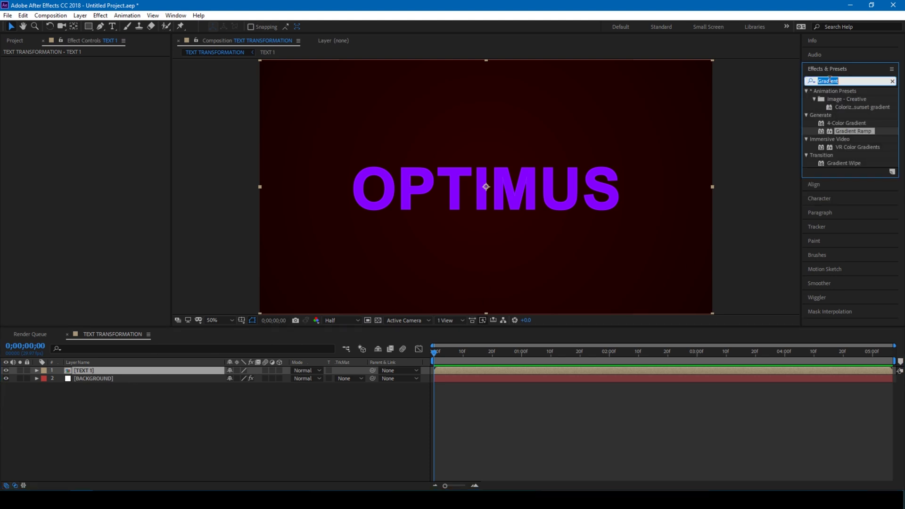
pyautogui.write('ca')
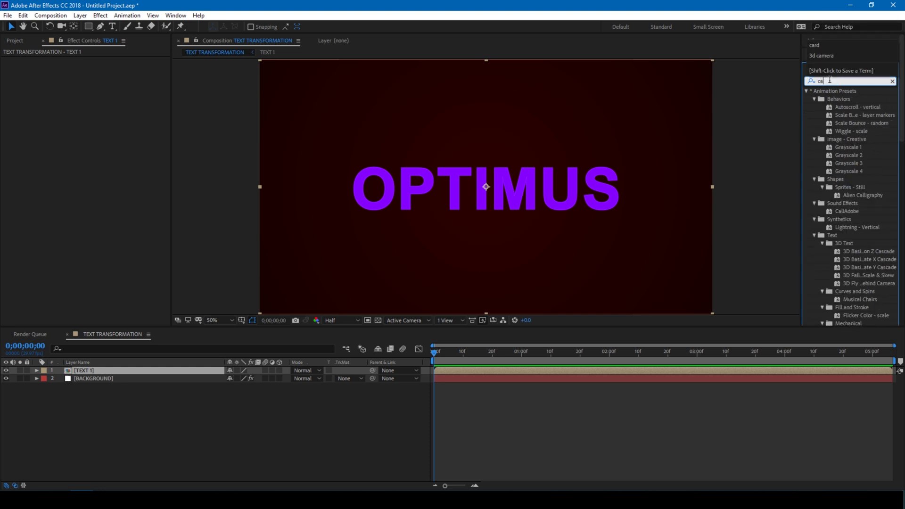
pyautogui.write('rd wipe')
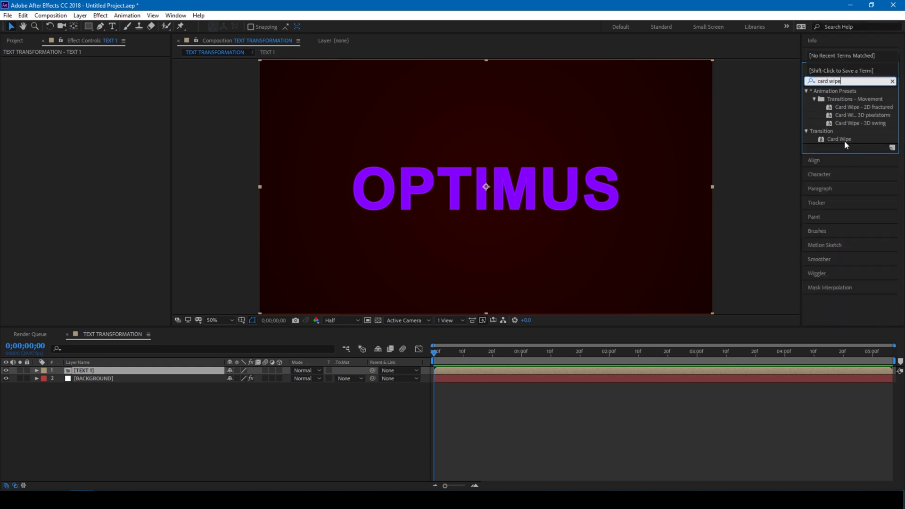
pyautogui.moveTo(844, 141); pyautogui.dragTo(666, 188)
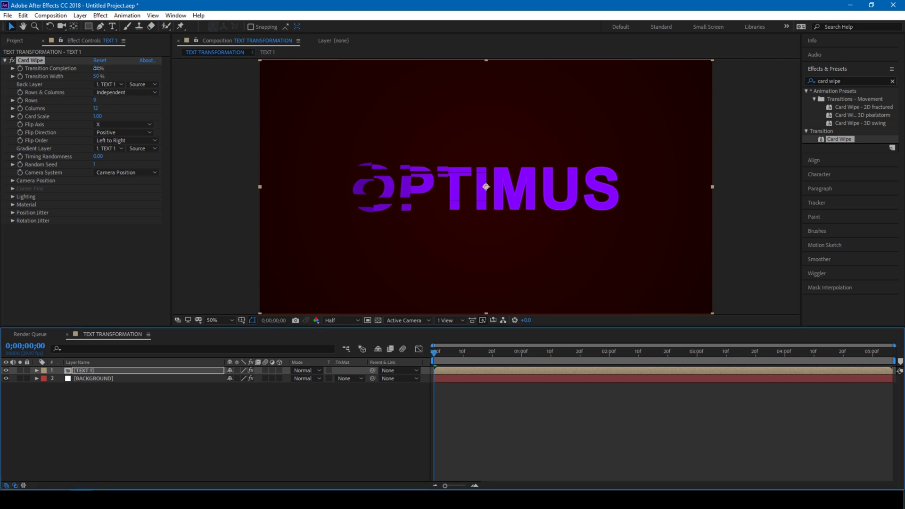
# Keyframe Transition Completion from 0% at the start to 100% at 0;00;02;08
pyautogui.write('0')
pyautogui.press('Return')
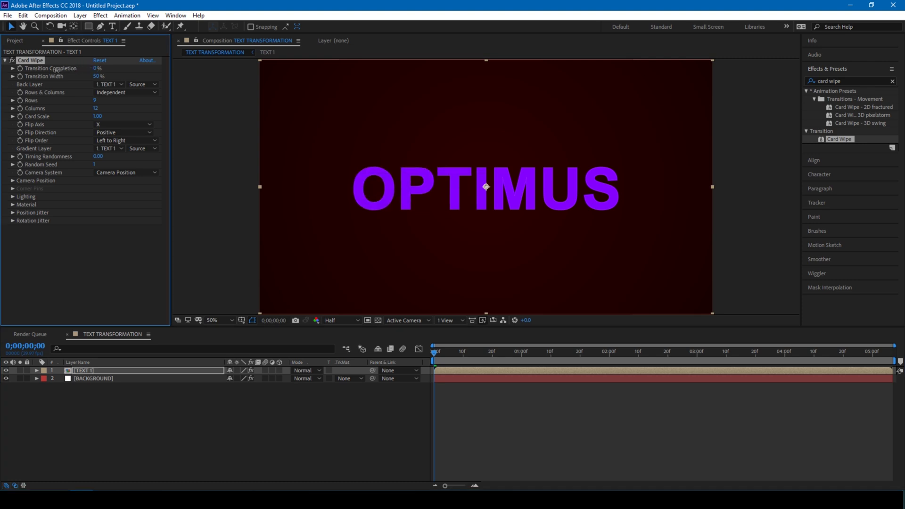
pyautogui.click(19, 68)
pyautogui.click(665, 352)
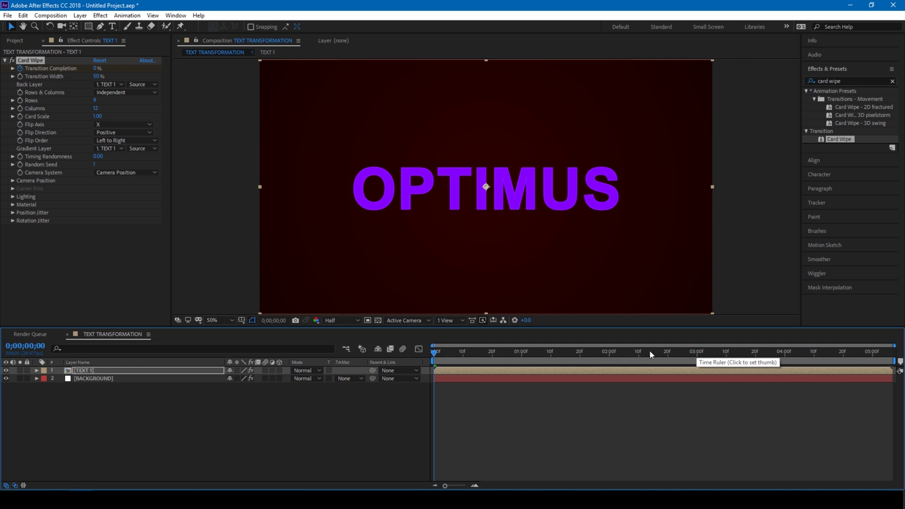
pyautogui.click(632, 352)
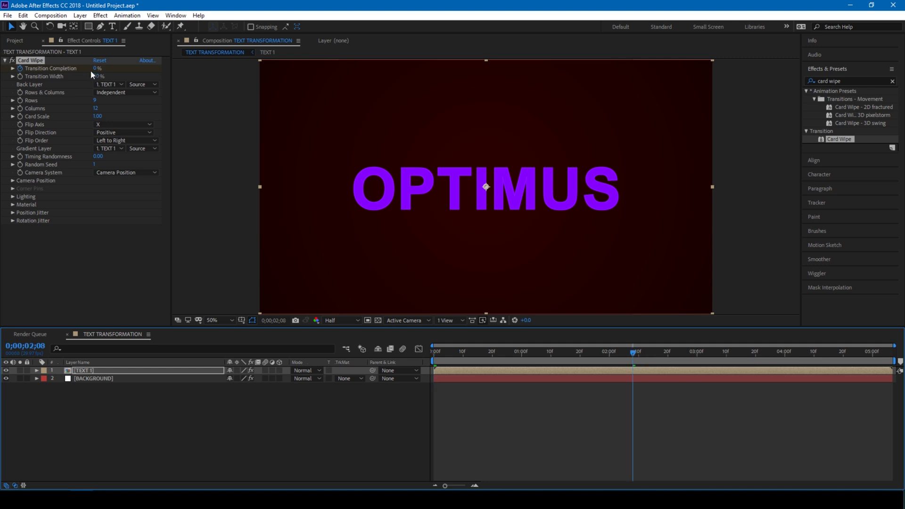
pyautogui.moveTo(93, 68)
pyautogui.mouseDown()
pyautogui.moveTo(159, 70)
pyautogui.moveTo(89, 70)
pyautogui.mouseUp()
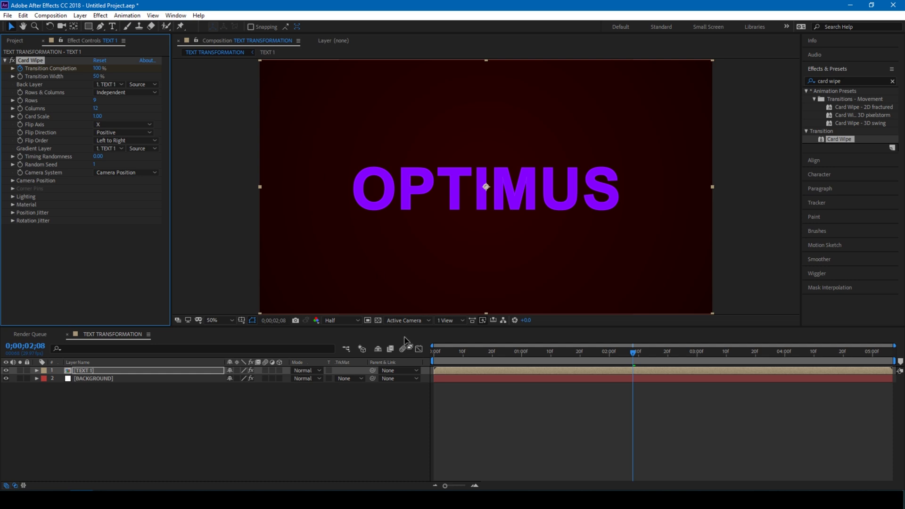
pyautogui.click(433, 352)
pyautogui.moveTo(433, 353)
pyautogui.mouseDown()
pyautogui.moveTo(629, 355)
pyautogui.moveTo(431, 363)
pyautogui.mouseUp()
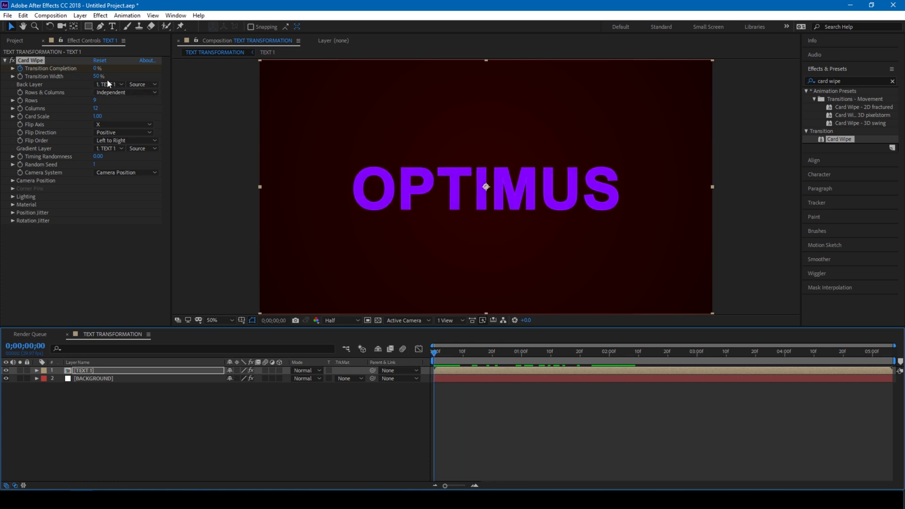
# Set the Card Wipe to 20 rows and 50 columns
pyautogui.click(94, 100)
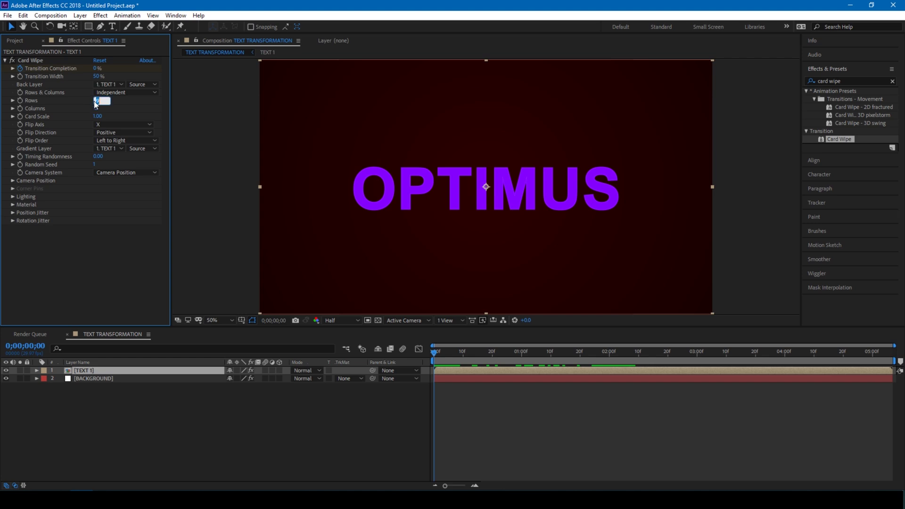
pyautogui.write('20')
pyautogui.press('Return')
pyautogui.click(95, 109)
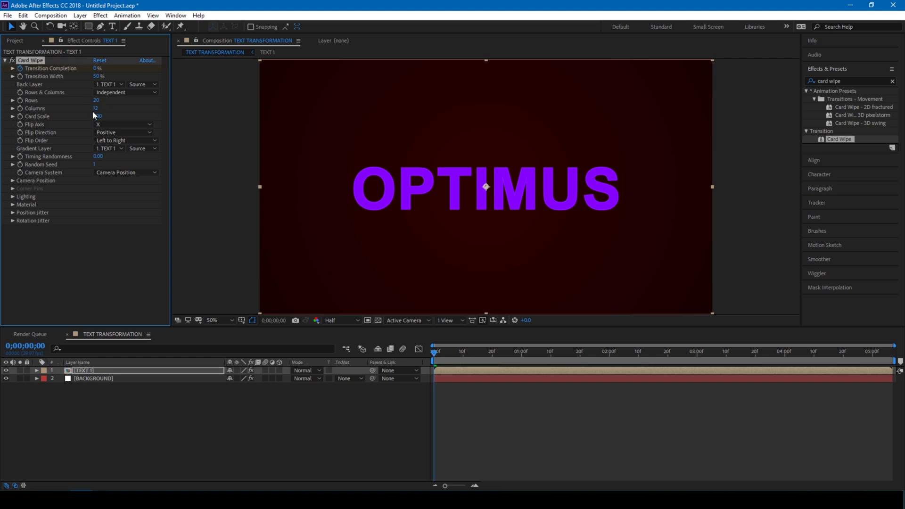
pyautogui.write('50')
pyautogui.press('Return')
pyautogui.click(83, 423)
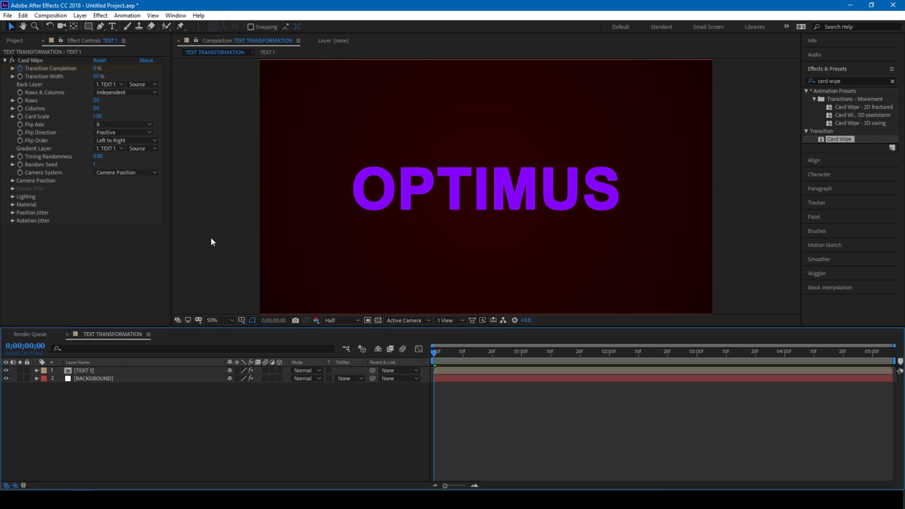
# Type PRIME in a new text box above OPTIMUS
pyautogui.click(112, 27)
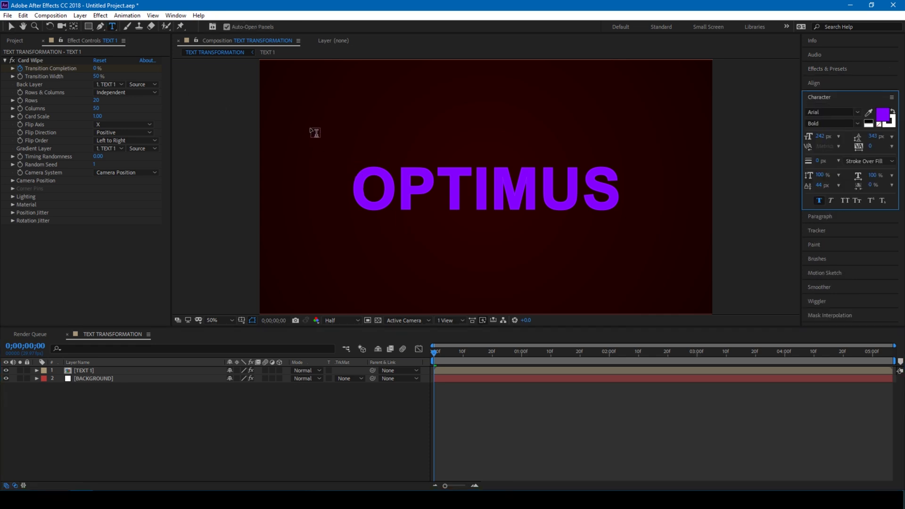
pyautogui.moveTo(310, 129); pyautogui.dragTo(671, 262)
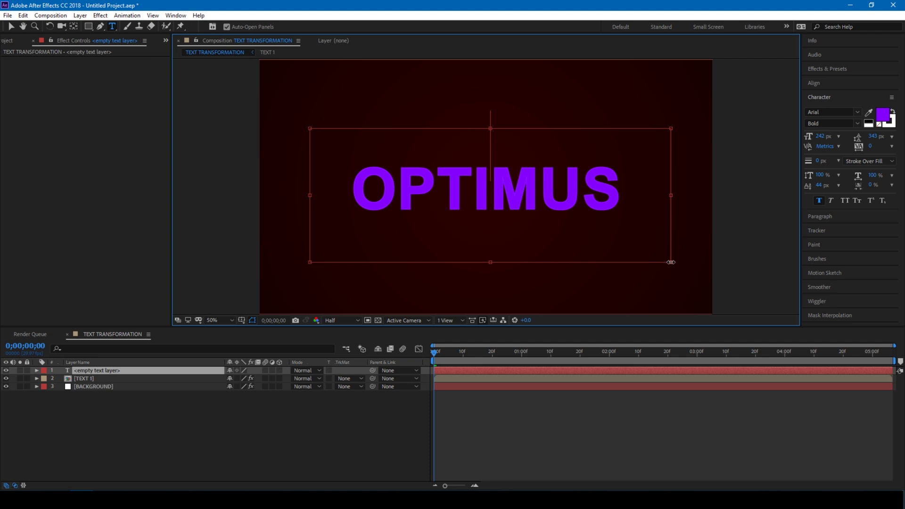
pyautogui.write('PROM')
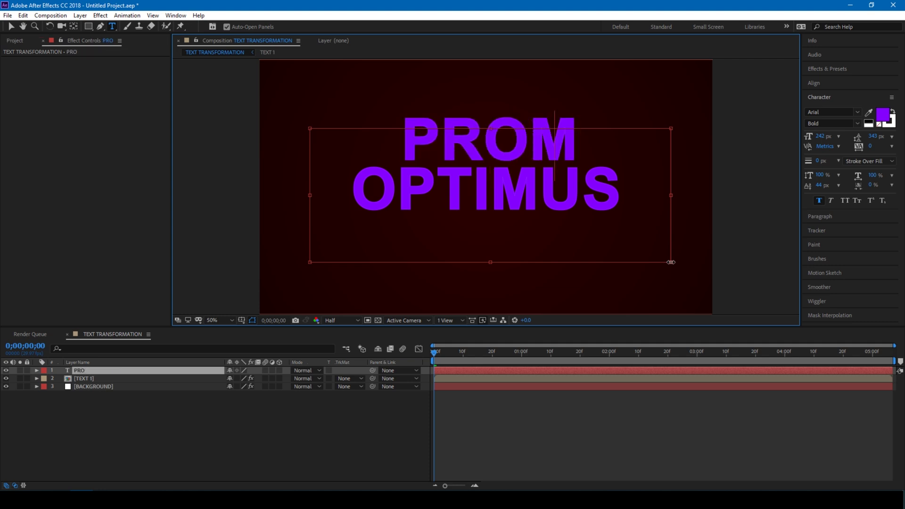
pyautogui.press('BackSpace')
pyautogui.press('BackSpace')
pyautogui.write('IME')
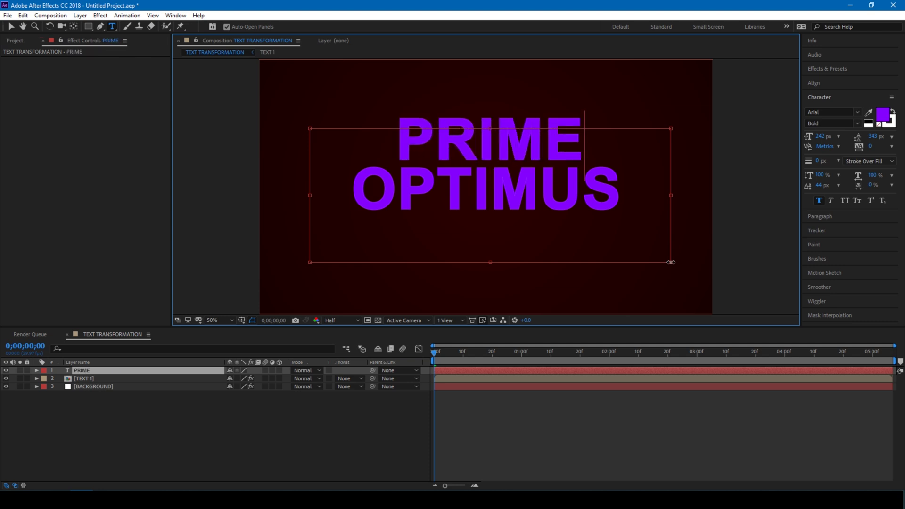
# Colour PRIME pink FF00CC and move it down onto OPTIMUS
pyautogui.hotkey('ctrl', 'a')
pyautogui.click(883, 114)
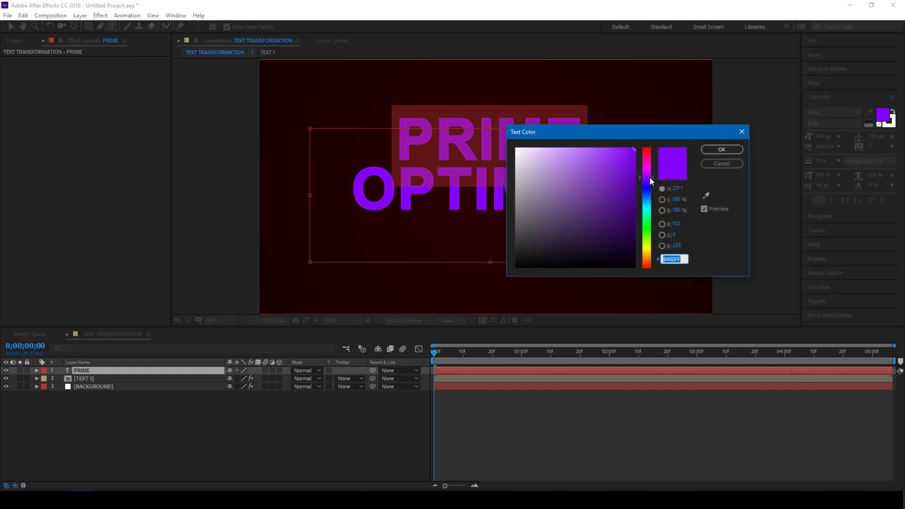
pyautogui.moveTo(650, 182); pyautogui.dragTo(651, 167)
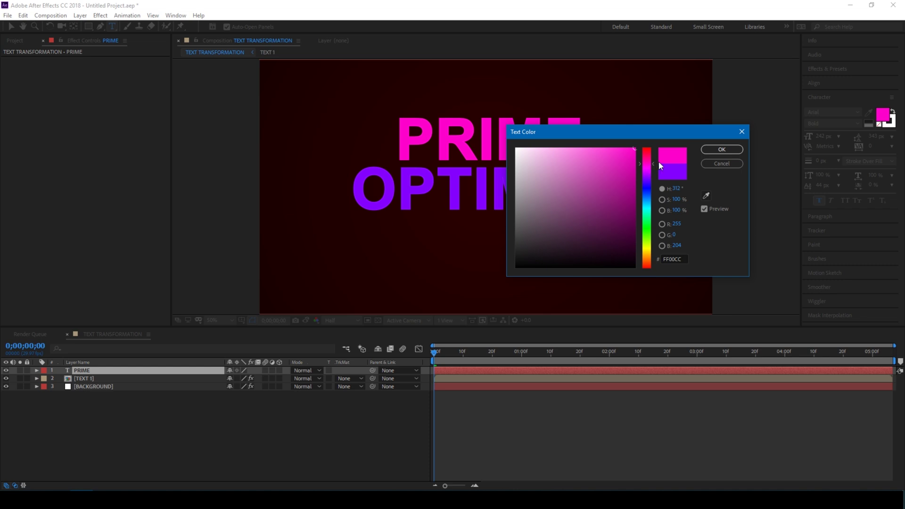
pyautogui.click(722, 149)
pyautogui.click(11, 27)
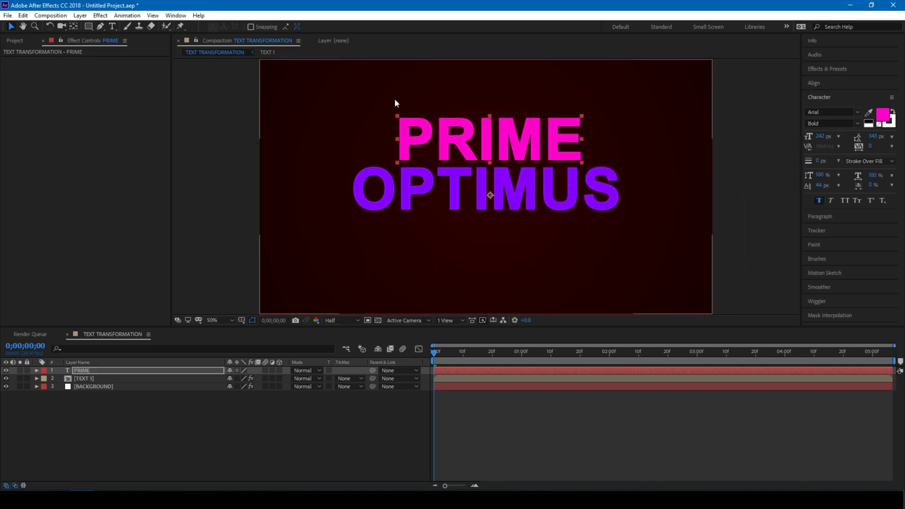
pyautogui.moveTo(458, 139); pyautogui.dragTo(455, 187)
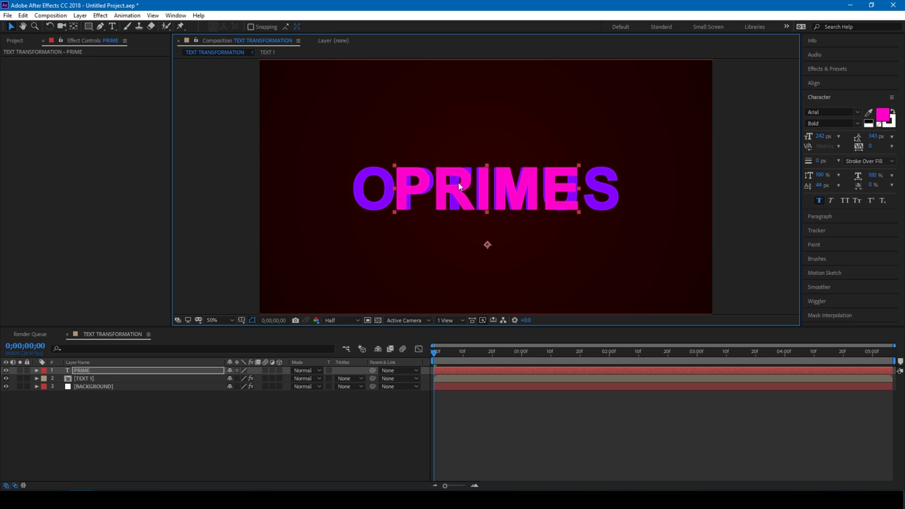
# Pre-compose the PRIME layer as TEXT 2, moving all attributes into it
pyautogui.rightClick(81, 370)
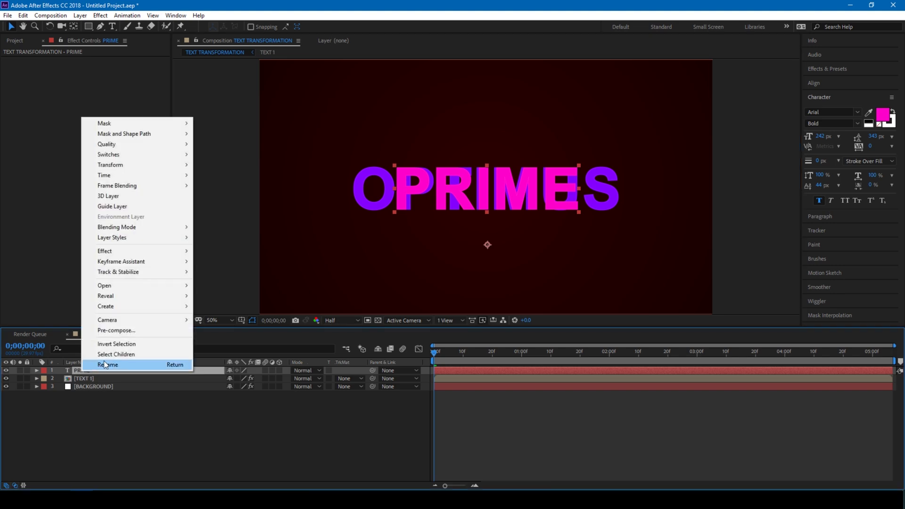
pyautogui.click(109, 330)
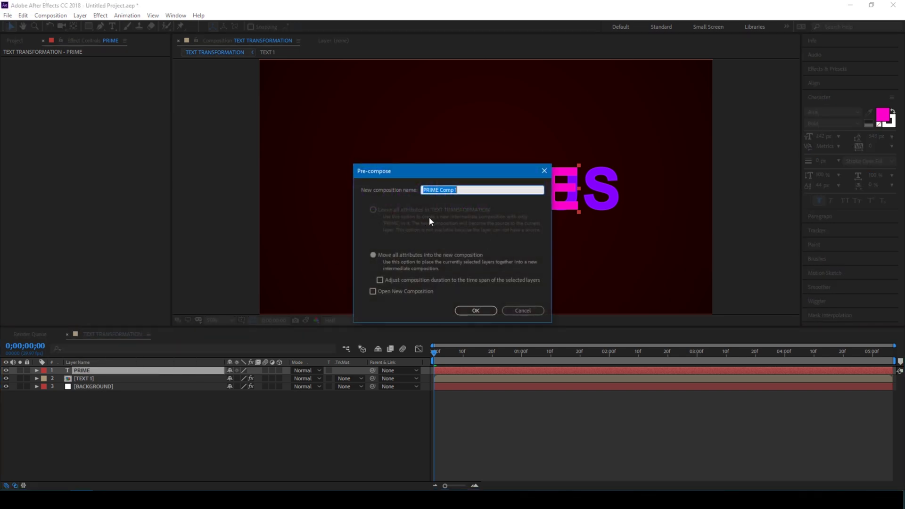
pyautogui.write('TEXT 2')
pyautogui.click(373, 255)
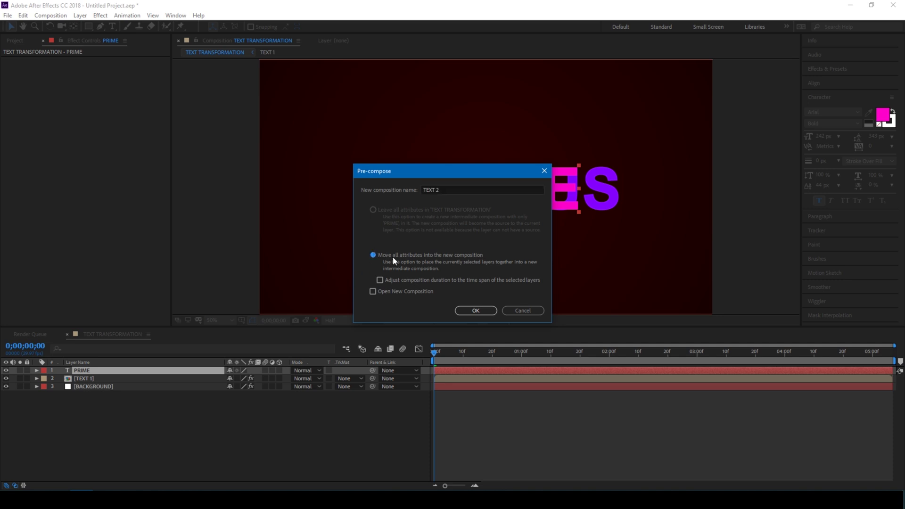
pyautogui.click(472, 310)
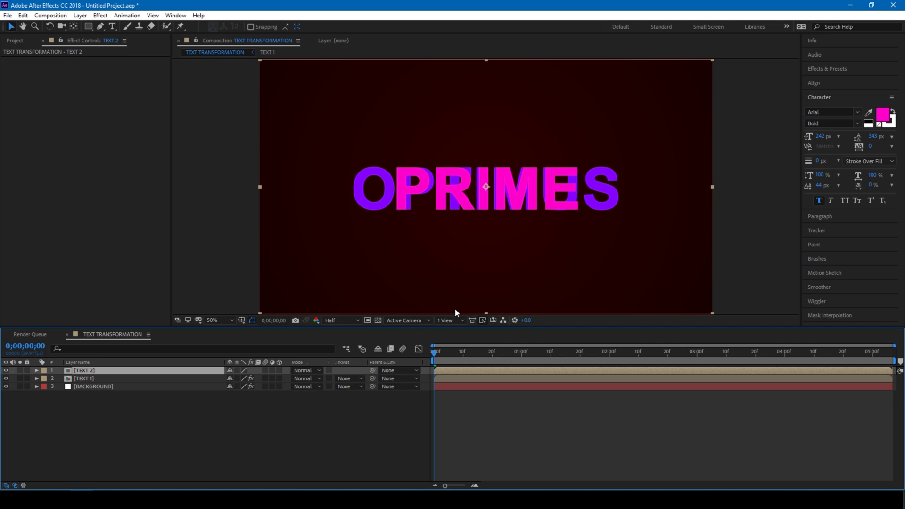
# Move TEXT 1 above TEXT 2 and set Card Wipe's Back Layer to 2. TEXT 2
pyautogui.click(84, 378)
pyautogui.moveTo(89, 378); pyautogui.dragTo(87, 369)
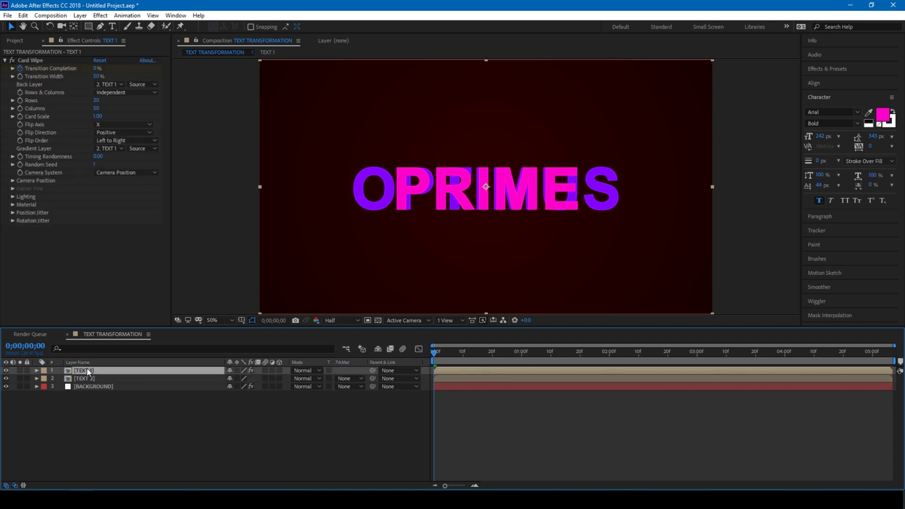
pyautogui.click(106, 85)
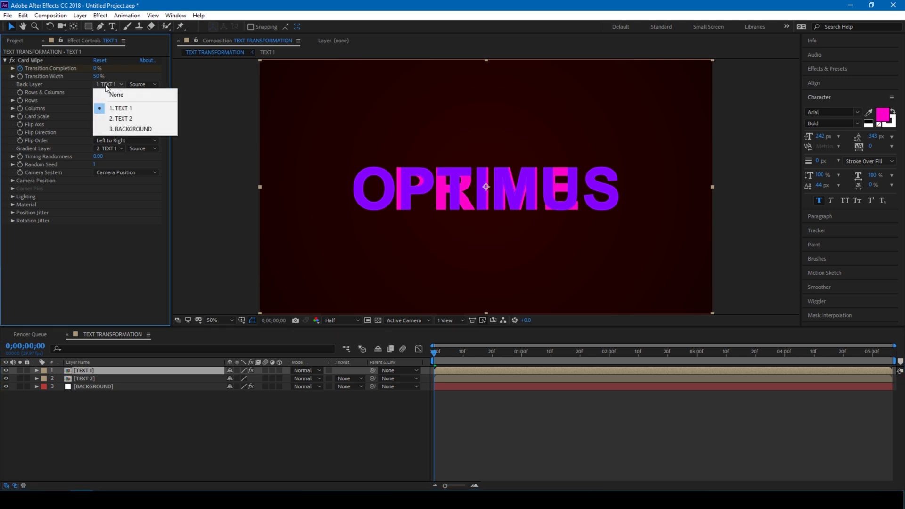
pyautogui.click(120, 119)
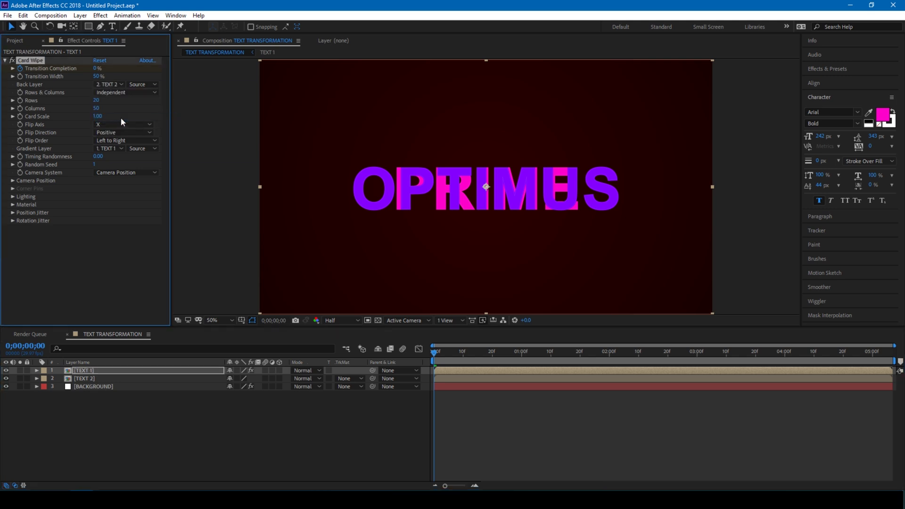
# Hide TEXT 2, then scrub the first second to preview OPTIMUS flipping into PRIME
pyautogui.click(6, 378)
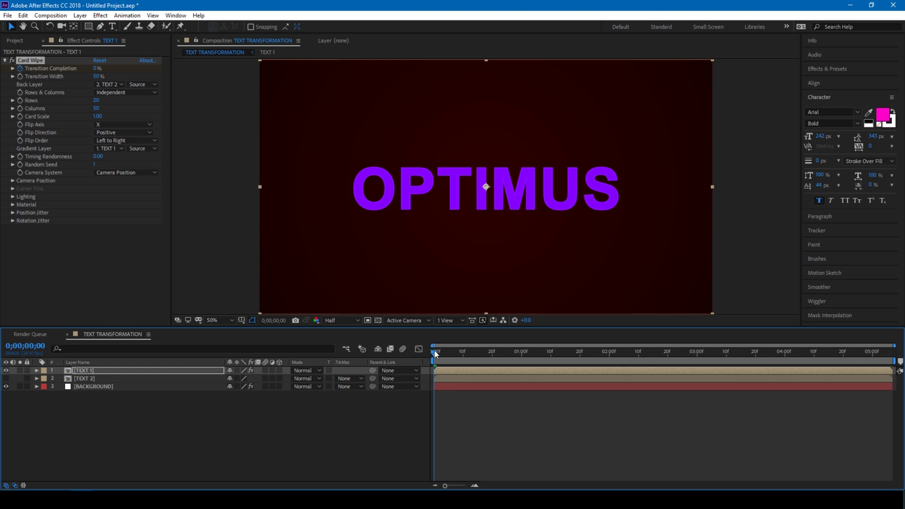
pyautogui.moveTo(435, 354); pyautogui.dragTo(518, 366)
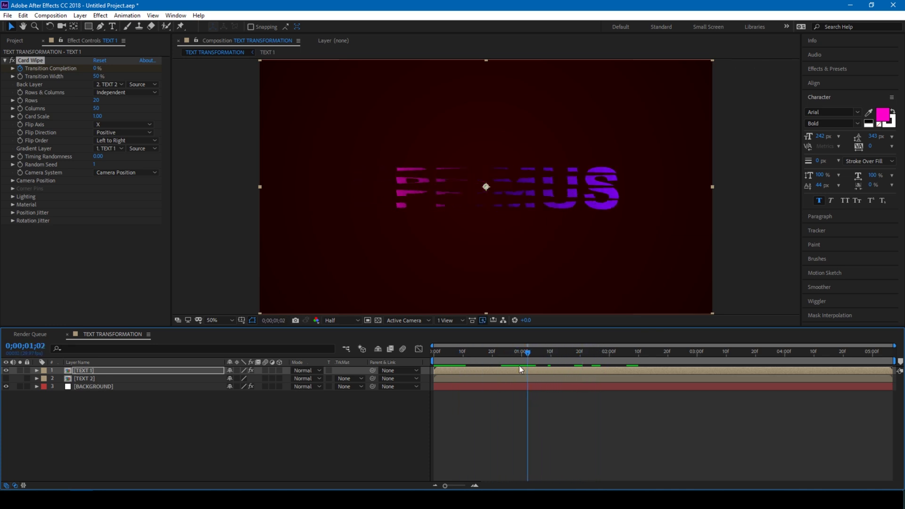
pyautogui.press('Home')
pyautogui.click(612, 284)
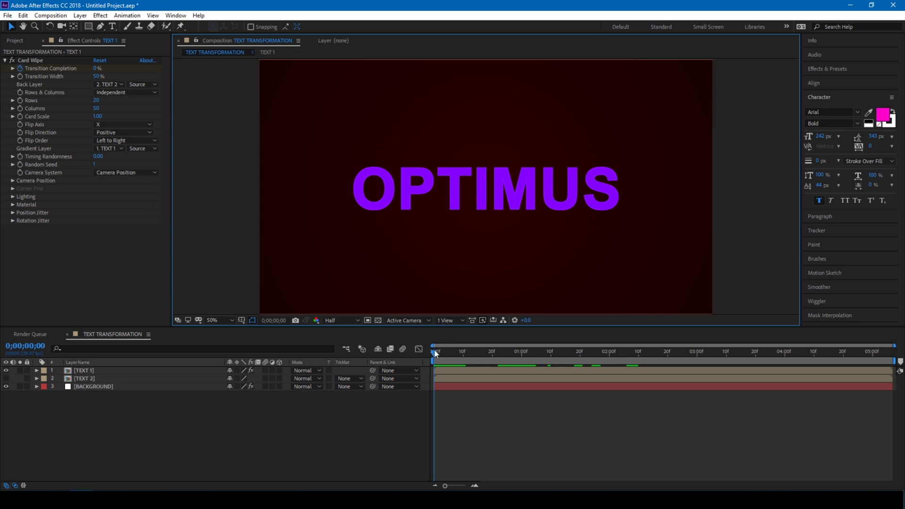
pyautogui.moveTo(436, 352)
pyautogui.mouseDown()
pyautogui.moveTo(591, 362)
pyautogui.moveTo(431, 367)
pyautogui.mouseUp()
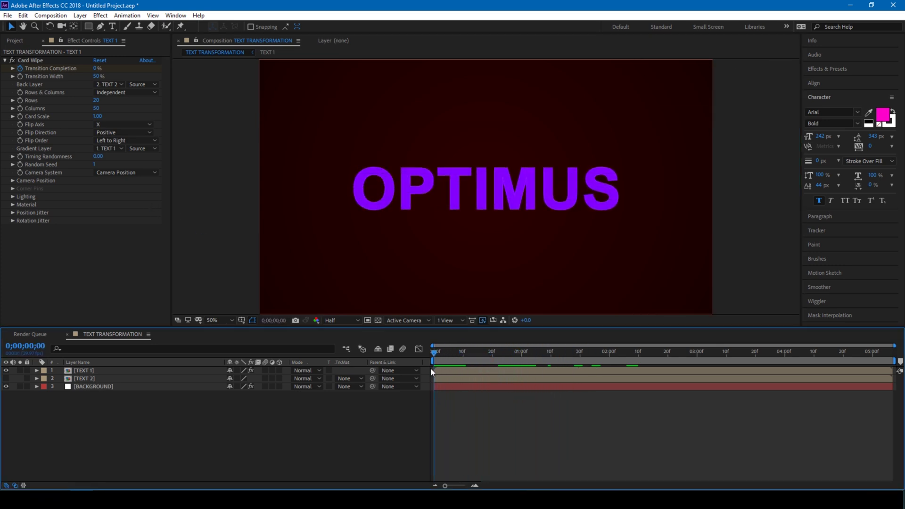
# Enter 0.60 as TEXT 1's Card Wipe Timing Randomness and scrub to preview the staggered flip
pyautogui.click(97, 370)
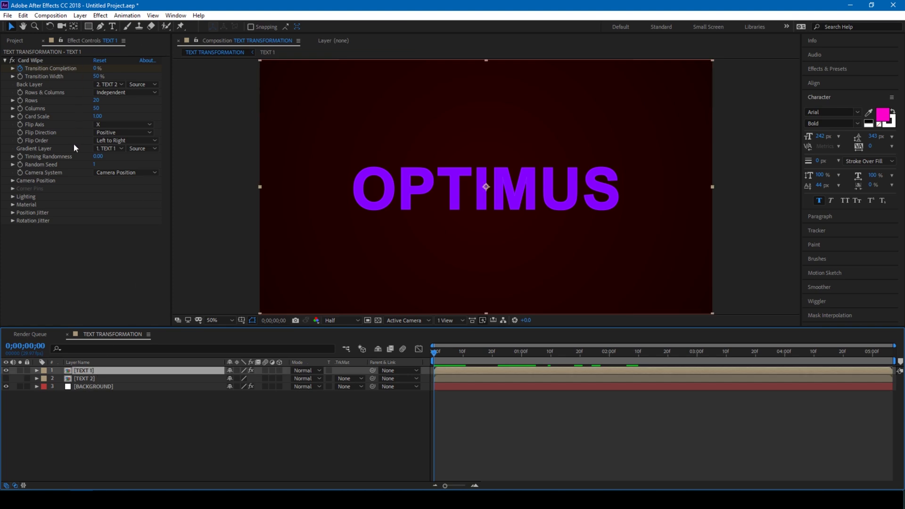
pyautogui.click(98, 157)
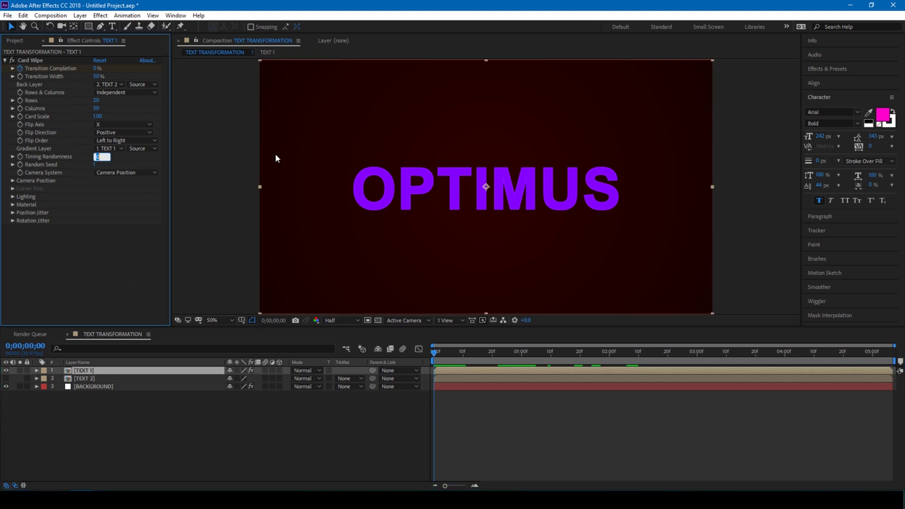
pyautogui.write('0')
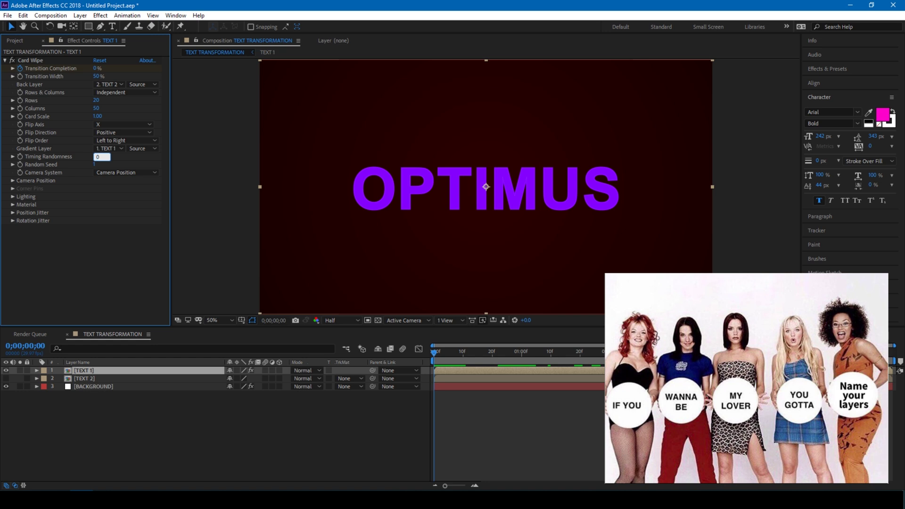
pyautogui.write('.6')
pyautogui.press('Return')
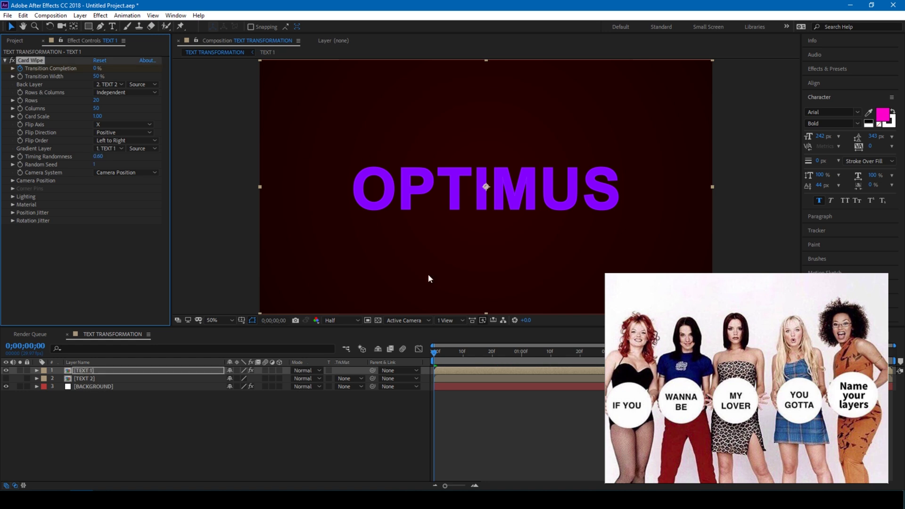
pyautogui.moveTo(434, 353); pyautogui.dragTo(426, 371)
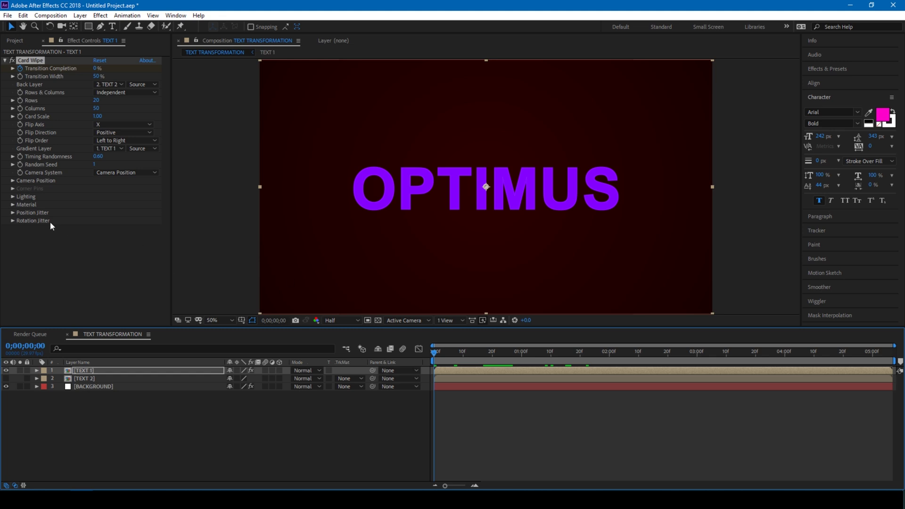
# Under Position Jitter, keyframe Z Jitter Amount at 15 on frame 28
pyautogui.click(13, 213)
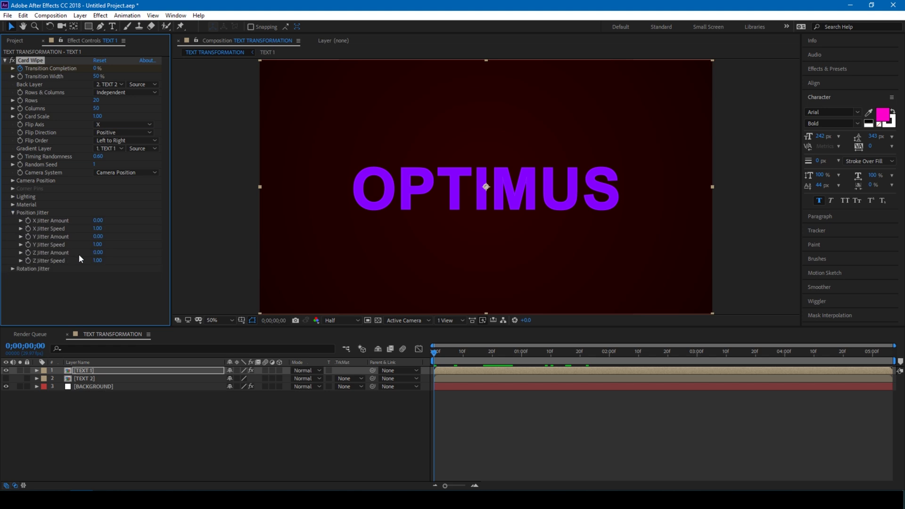
pyautogui.click(27, 253)
pyautogui.click(513, 353)
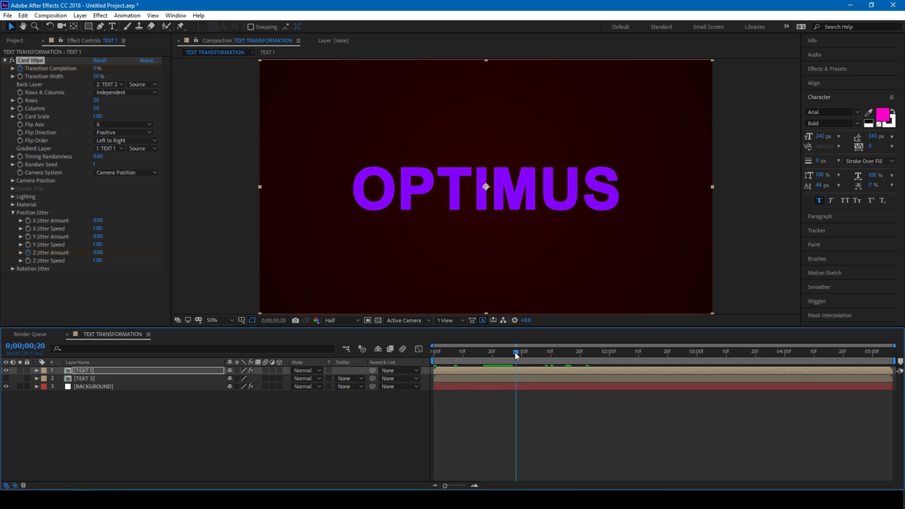
pyautogui.click(98, 252)
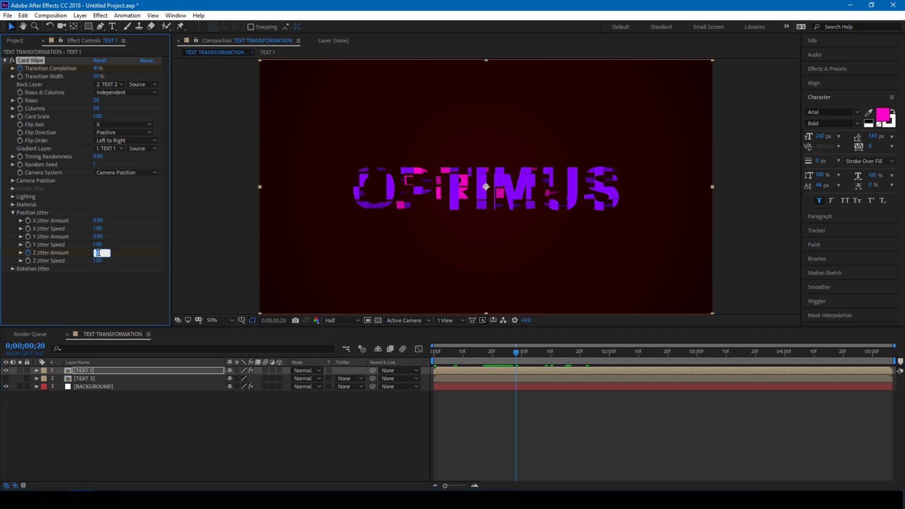
pyautogui.write('15')
pyautogui.press('Return')
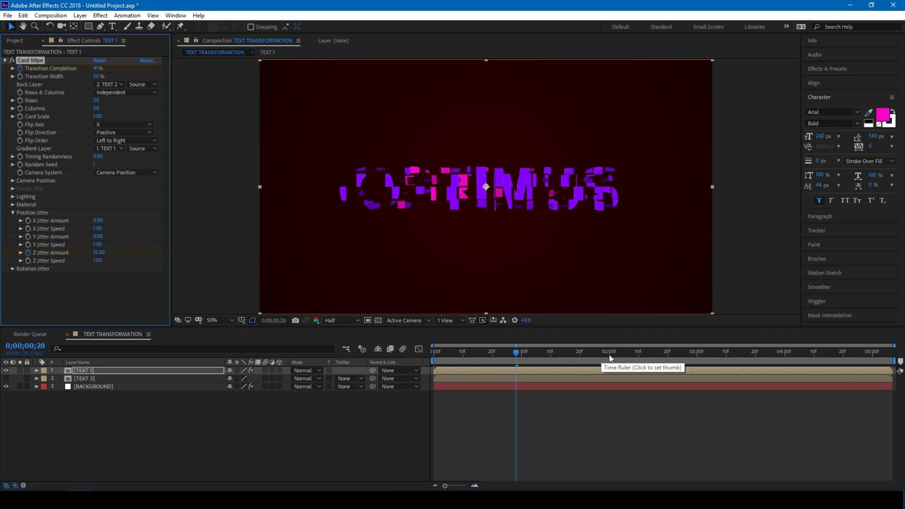
# Add a Z Jitter Amount keyframe of 0 near 0;00;02;19, then preview from the start
pyautogui.moveTo(618, 353); pyautogui.dragTo(663, 369)
pyautogui.click(98, 253)
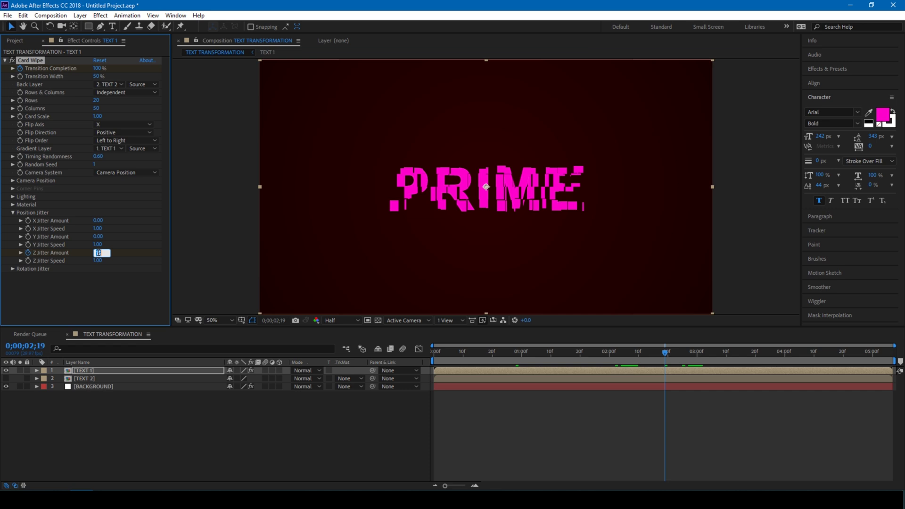
pyautogui.write('0')
pyautogui.press('Return')
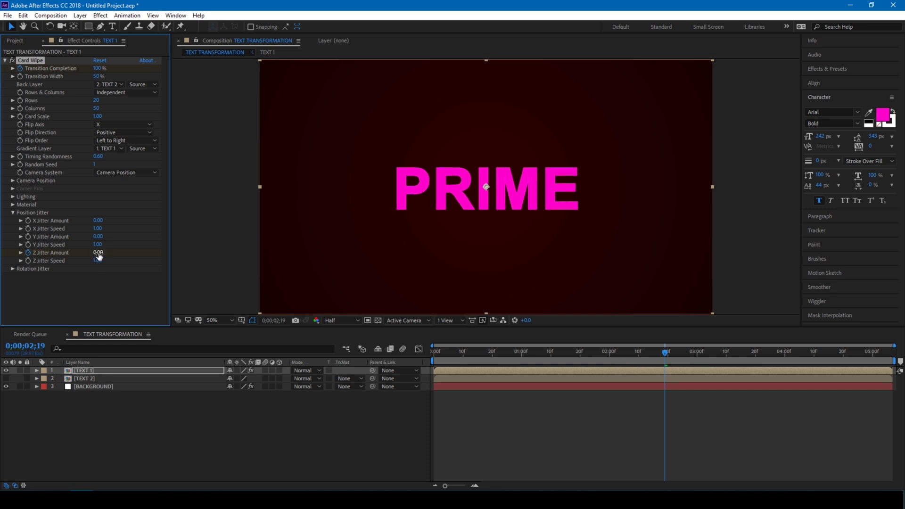
pyautogui.click(434, 354)
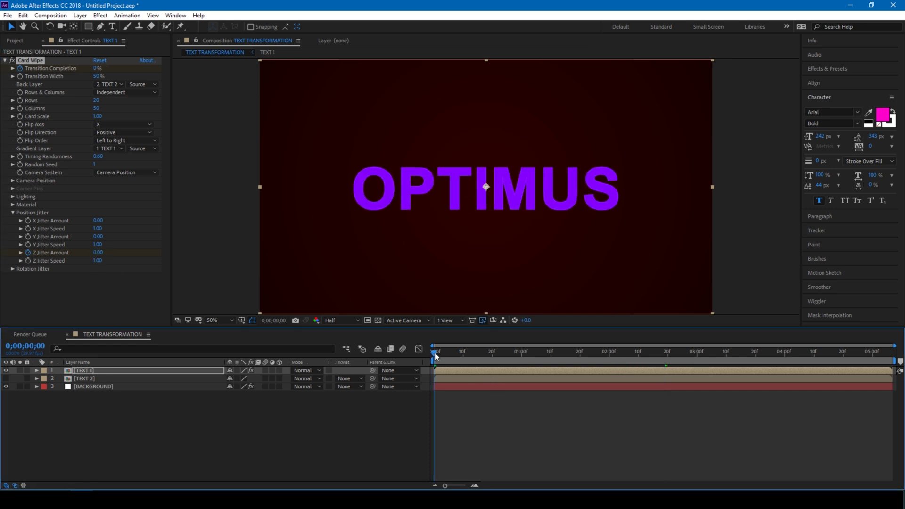
pyautogui.moveTo(434, 355)
pyautogui.mouseDown()
pyautogui.moveTo(628, 365)
pyautogui.moveTo(450, 364)
pyautogui.moveTo(691, 362)
pyautogui.moveTo(423, 361)
pyautogui.mouseUp()
# Play back the OPTIMUS-to-PRIME wipe, check frame 18, and return the playhead to the start
pyautogui.press('space')
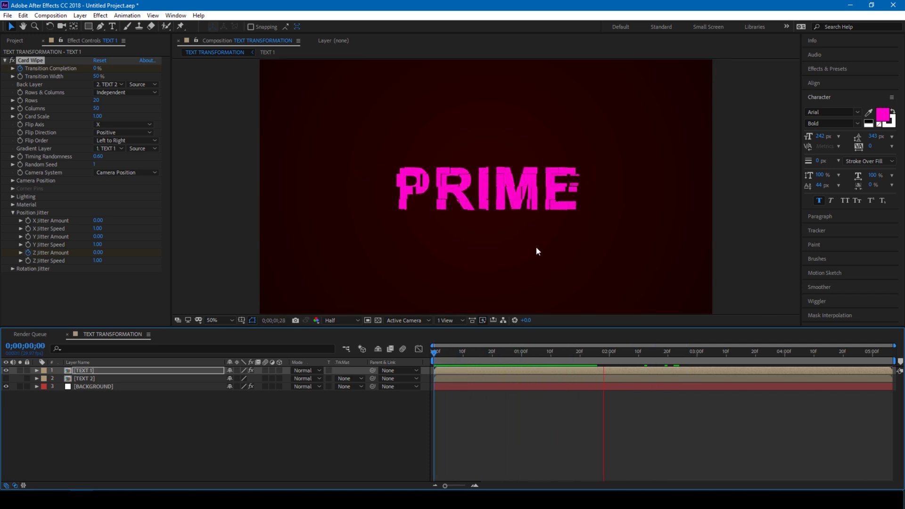
pyautogui.moveTo(461, 360); pyautogui.dragTo(430, 355)
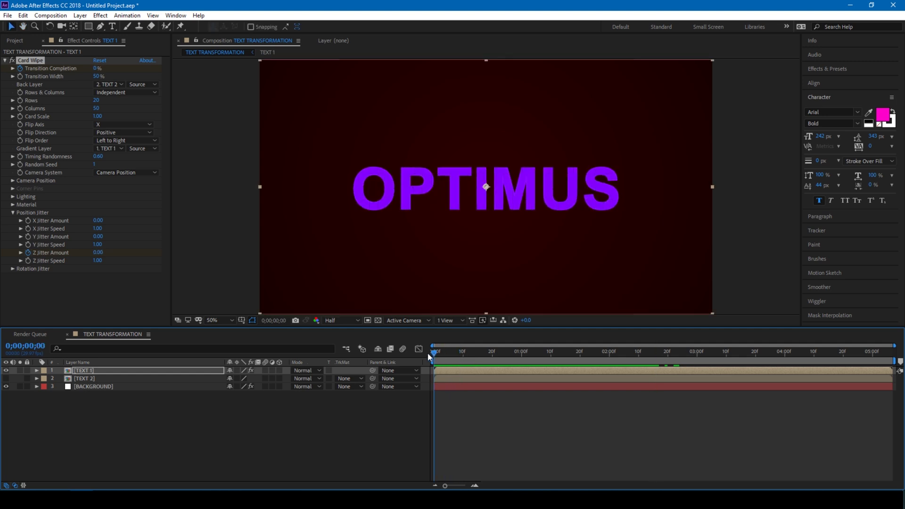
pyautogui.click(486, 355)
pyautogui.moveTo(486, 354); pyautogui.dragTo(428, 354)
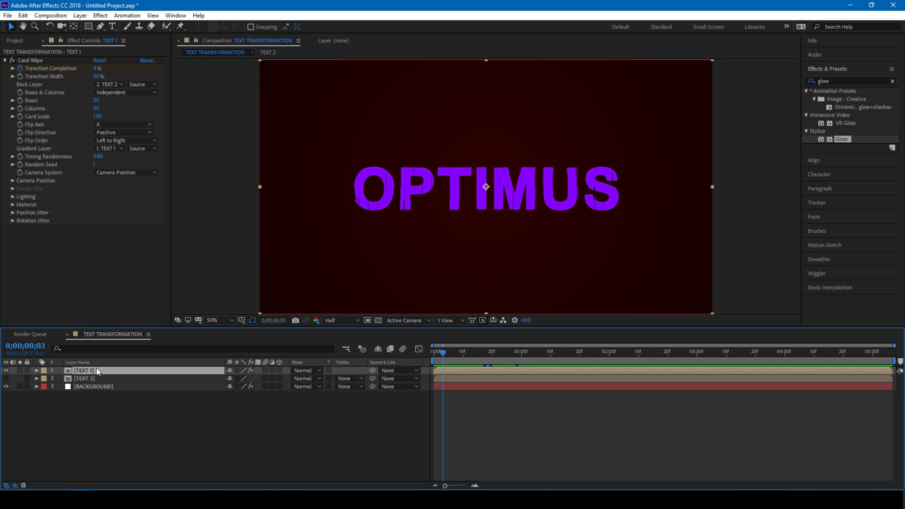
# Duplicate TEXT 1 and rename the copy to EFFECT
pyautogui.hotkey('ctrl', 'd')
pyautogui.rightClick(79, 373)
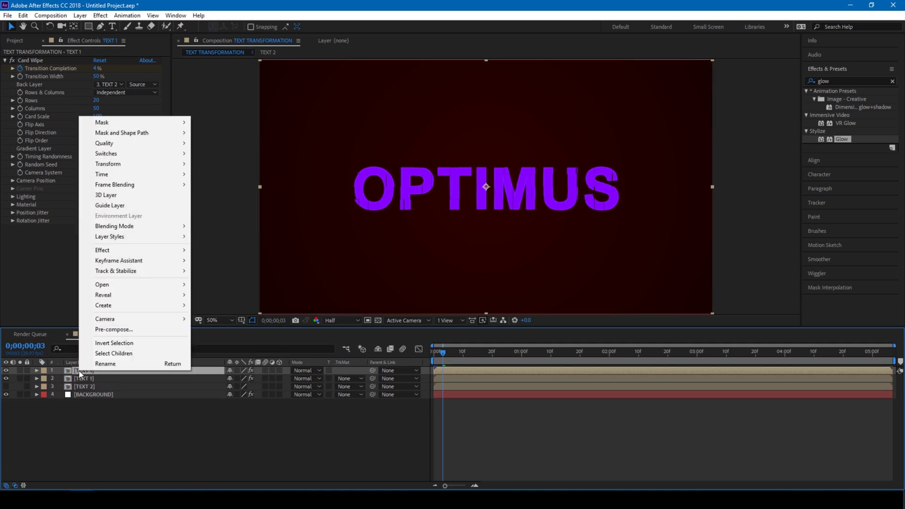
pyautogui.click(86, 379)
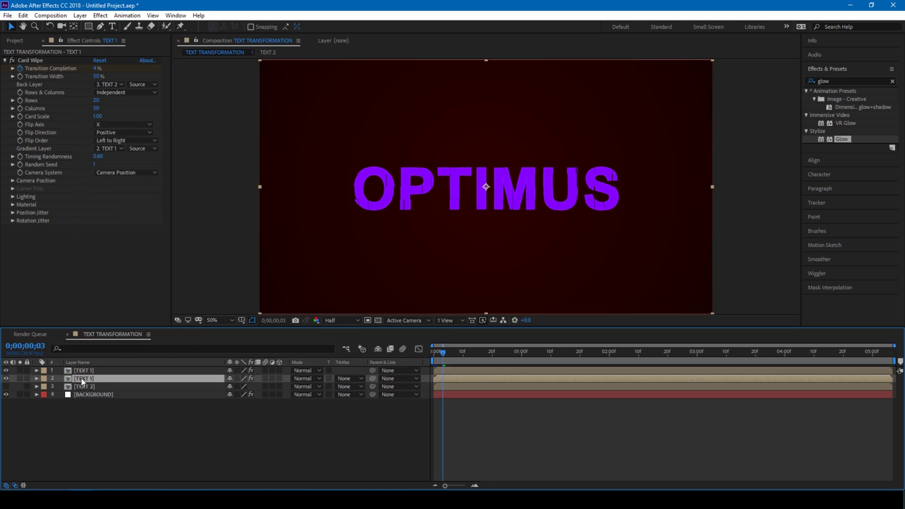
pyautogui.rightClick(81, 378)
pyautogui.click(95, 371)
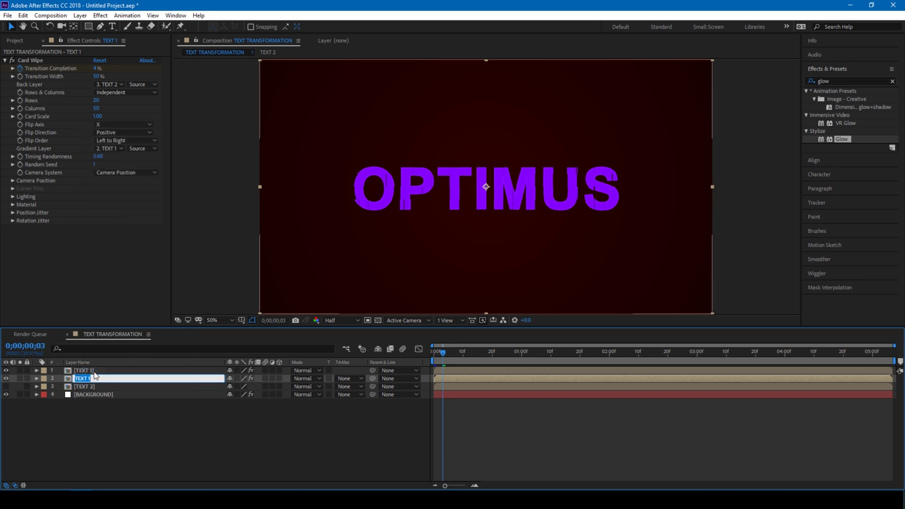
pyautogui.write('EFFECT')
pyautogui.press('Return')
pyautogui.click(78, 420)
pyautogui.click(78, 378)
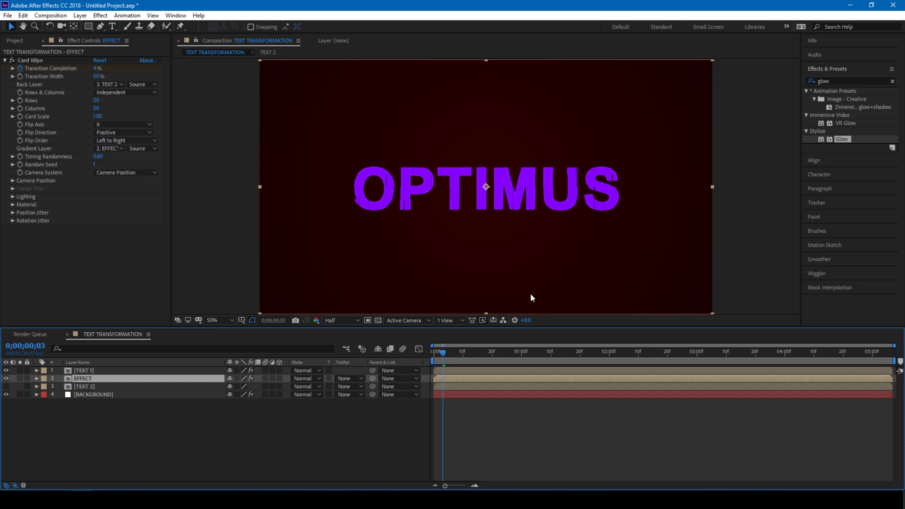
# Apply a Fill effect to the EFFECT layer with yellow (F0FF00) as its colour, then search for glow
pyautogui.click(825, 80)
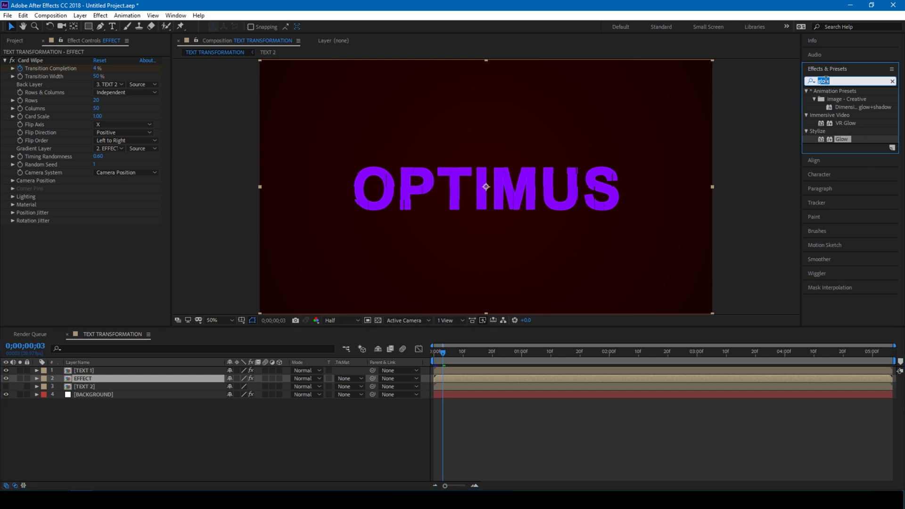
pyautogui.write('fill')
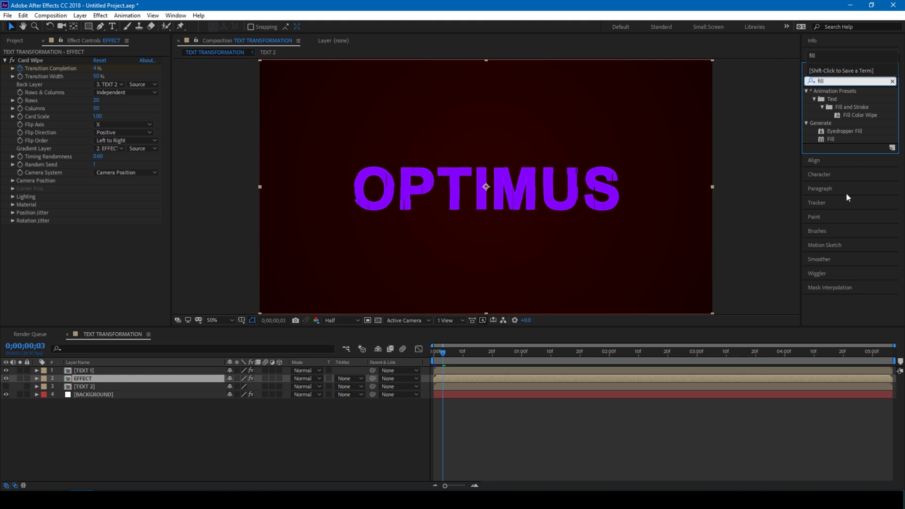
pyautogui.click(837, 141)
pyautogui.moveTo(835, 142); pyautogui.dragTo(85, 380)
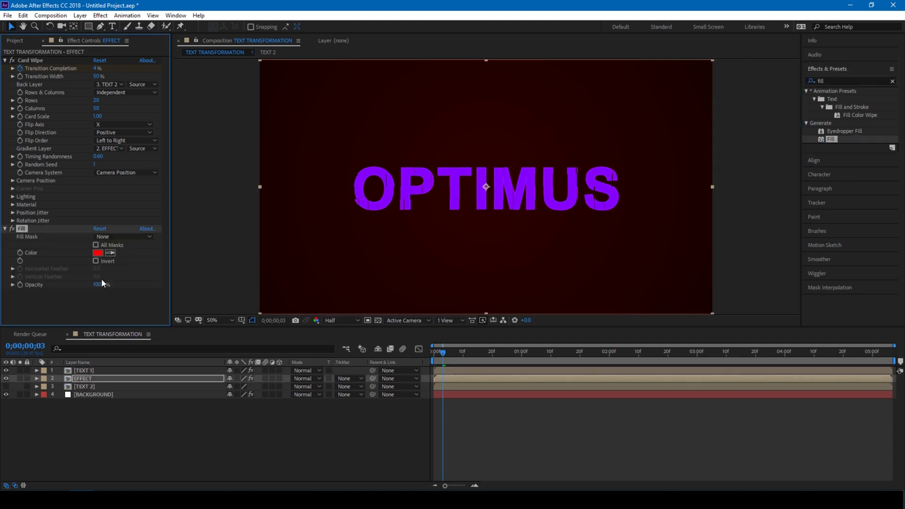
pyautogui.click(98, 252)
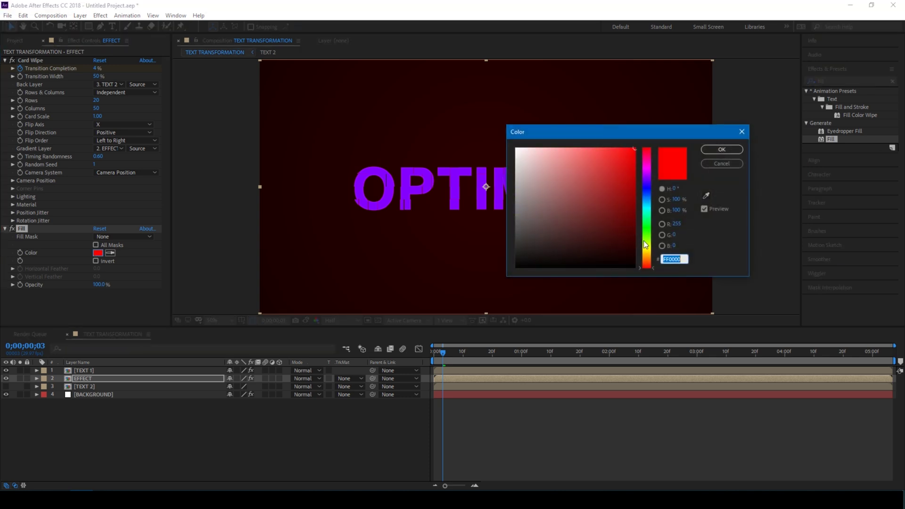
pyautogui.click(647, 246)
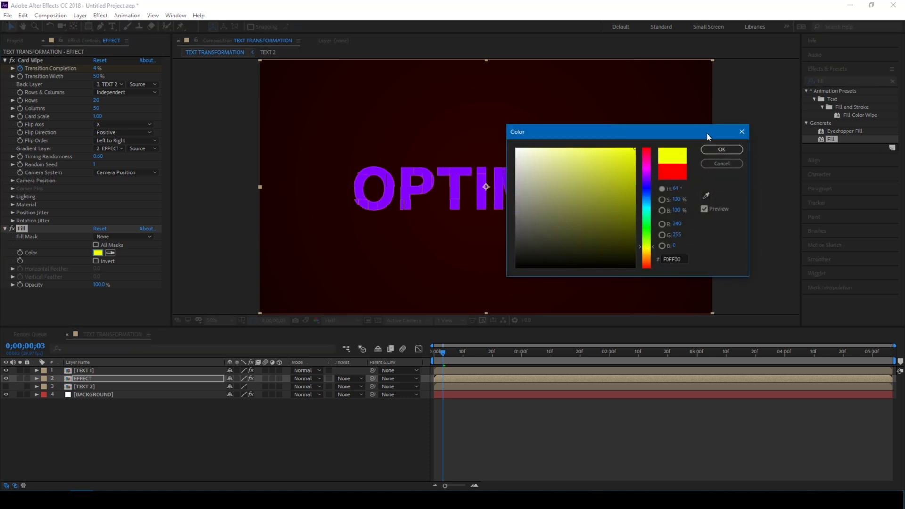
pyautogui.click(721, 149)
pyautogui.click(824, 81)
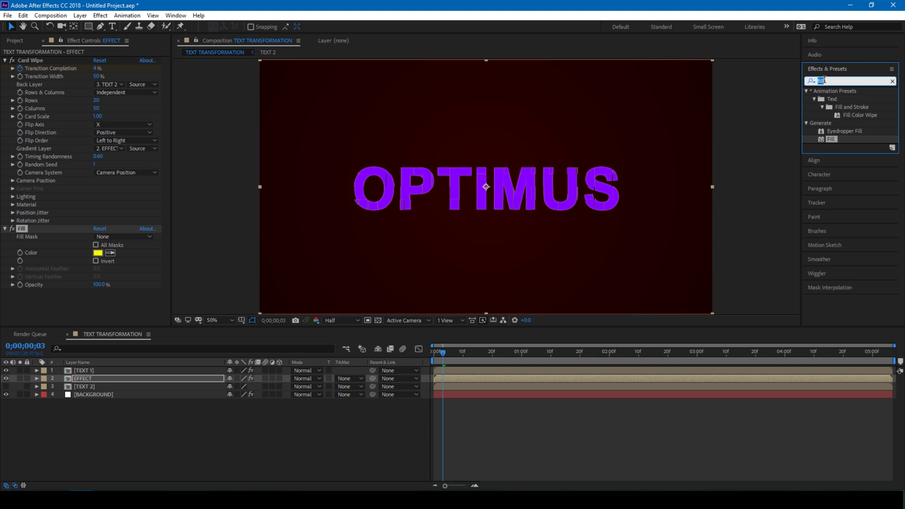
pyautogui.write('glow')
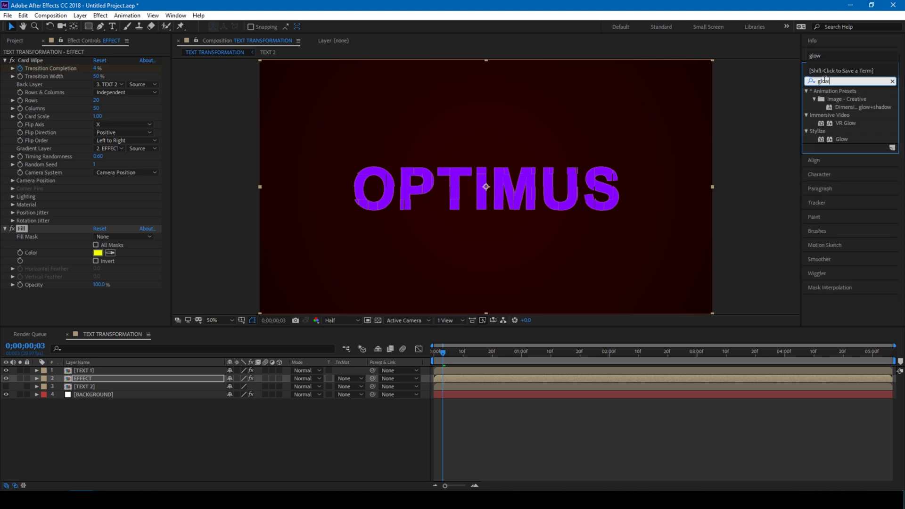
# Add the Glow effect to the EFFECT layer
pyautogui.moveTo(857, 144); pyautogui.dragTo(90, 381)
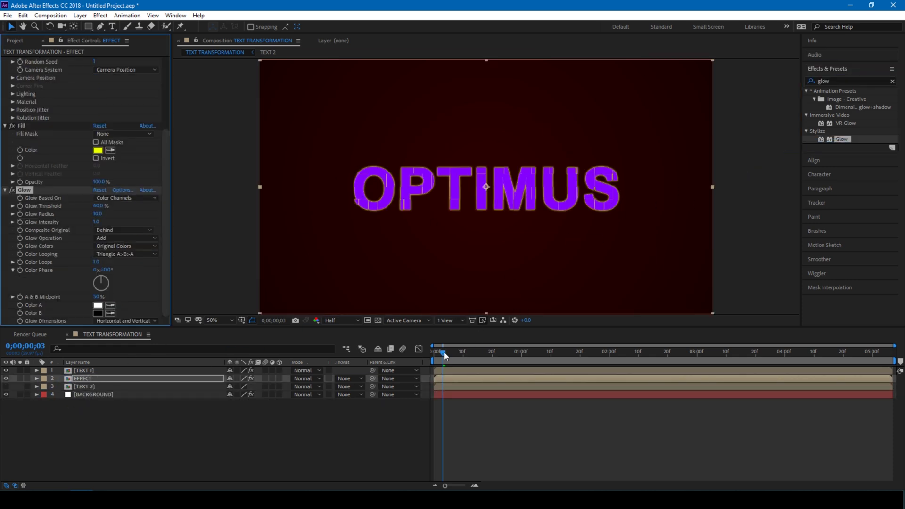
pyautogui.scroll(1, 103, 233)
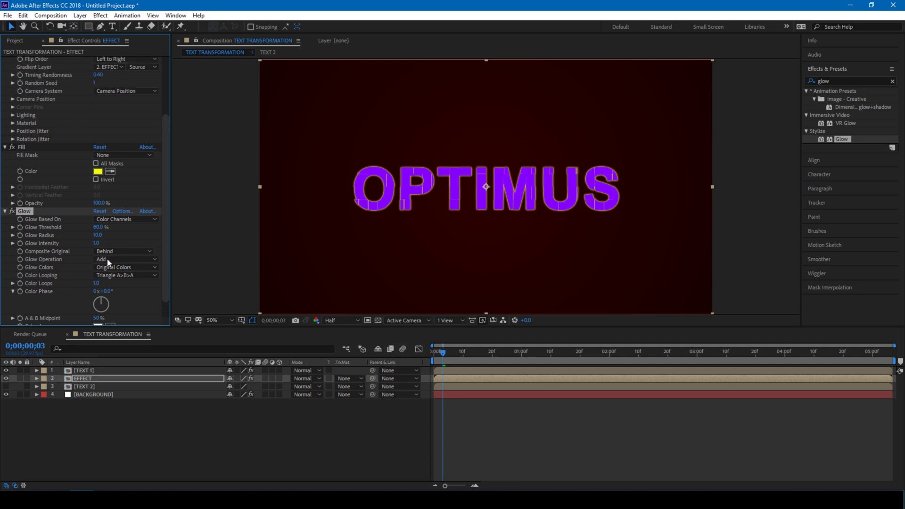
pyautogui.scroll(3, 103, 282)
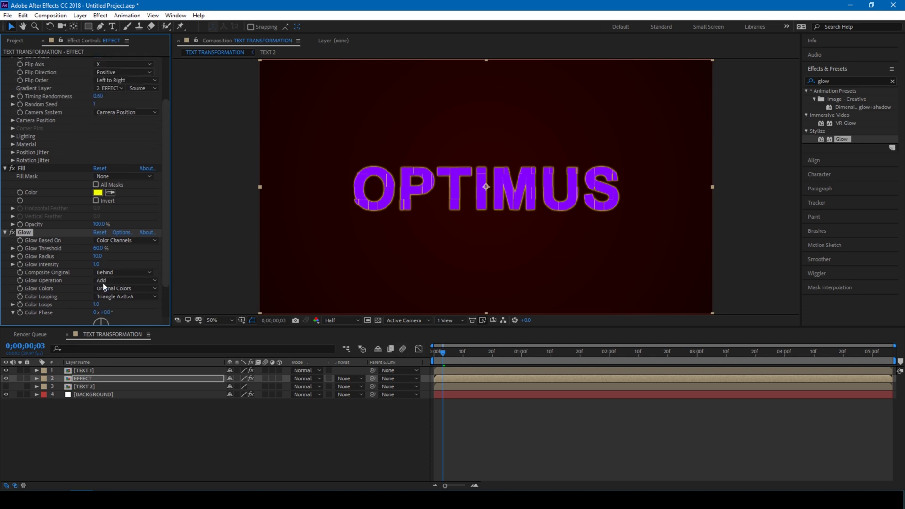
# Set the EFFECT layer's Card Wipe Timing Randomness to 0.80
pyautogui.click(84, 377)
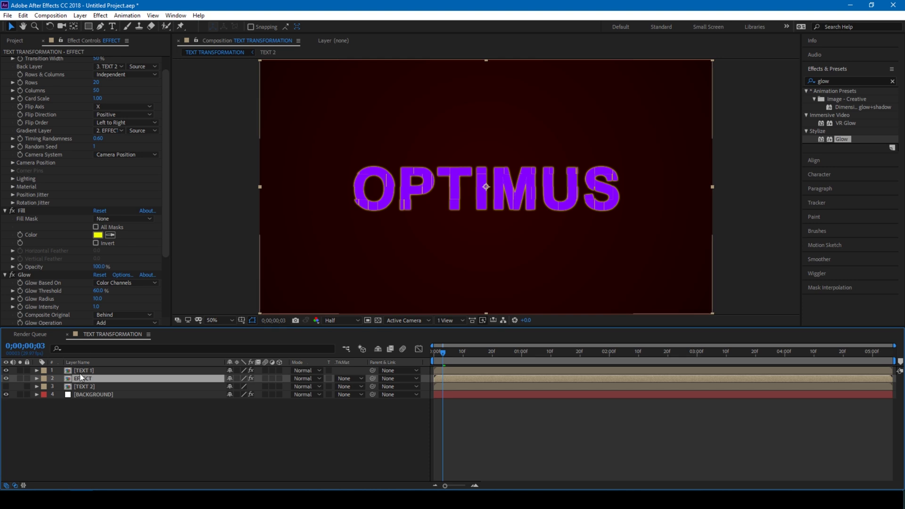
pyautogui.scroll(1, 105, 149)
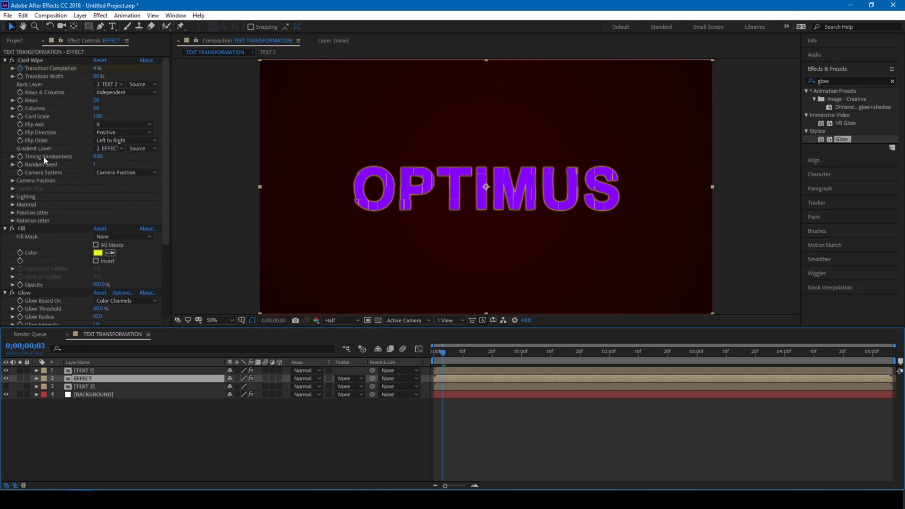
pyautogui.click(44, 157)
pyautogui.click(96, 156)
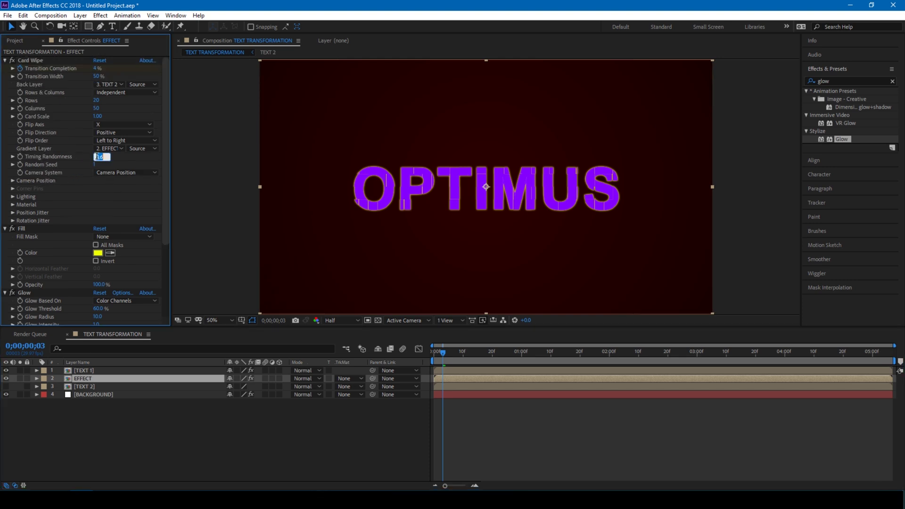
pyautogui.write('0')
pyautogui.press('Return')
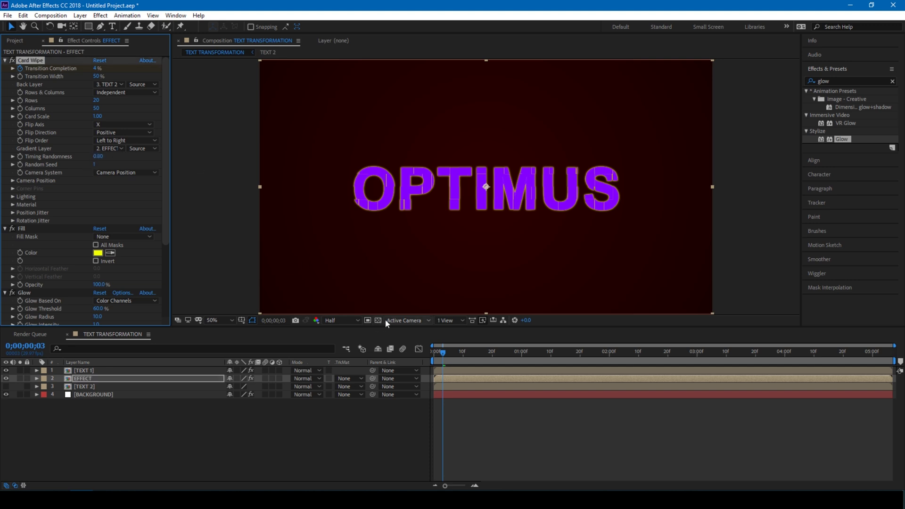
# Keyframe the EFFECT layer's Opacity at 0% on frame 20
pyautogui.moveTo(440, 351); pyautogui.dragTo(512, 354)
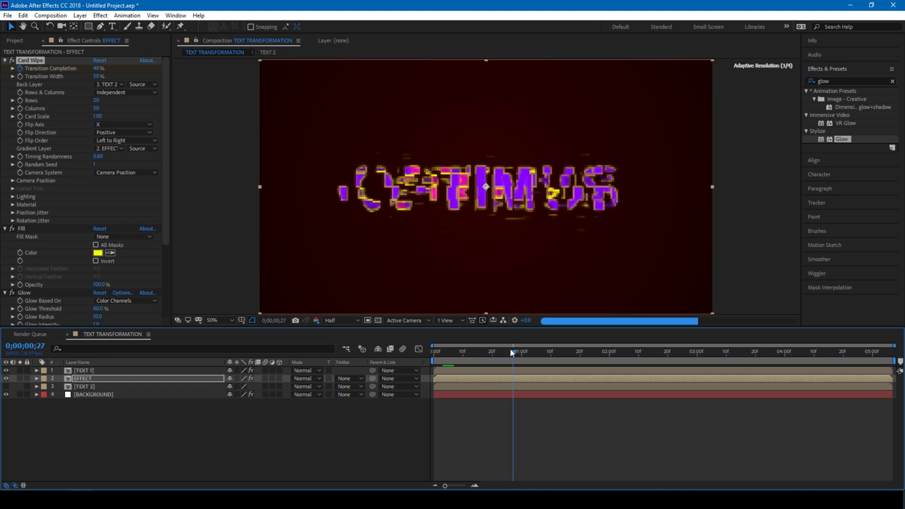
pyautogui.click(493, 352)
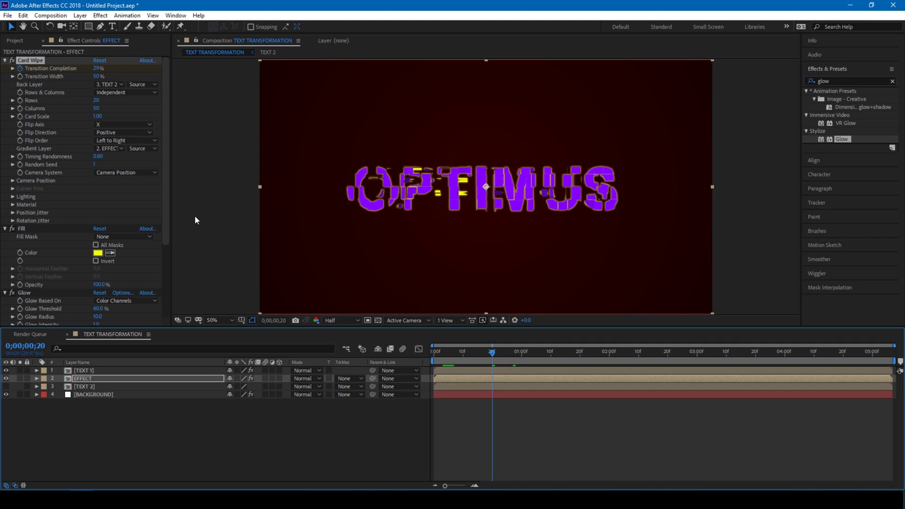
pyautogui.click(36, 379)
pyautogui.click(45, 395)
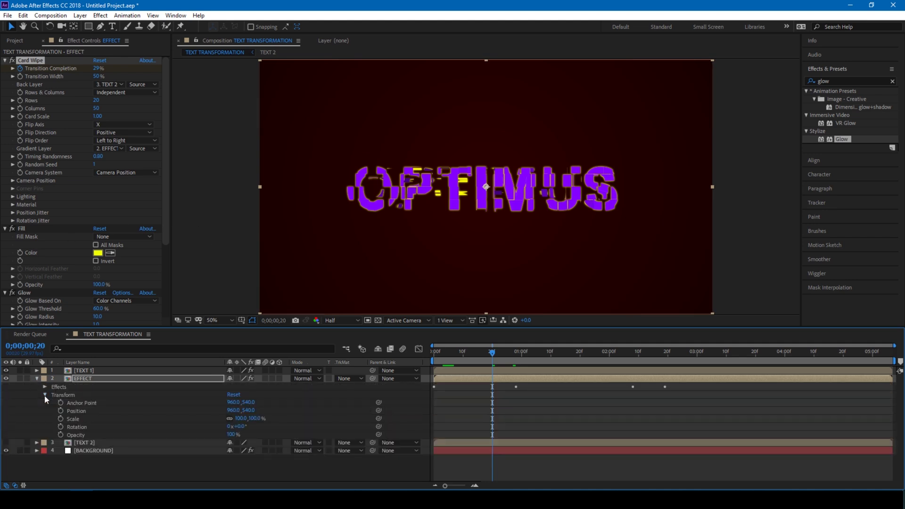
pyautogui.click(60, 433)
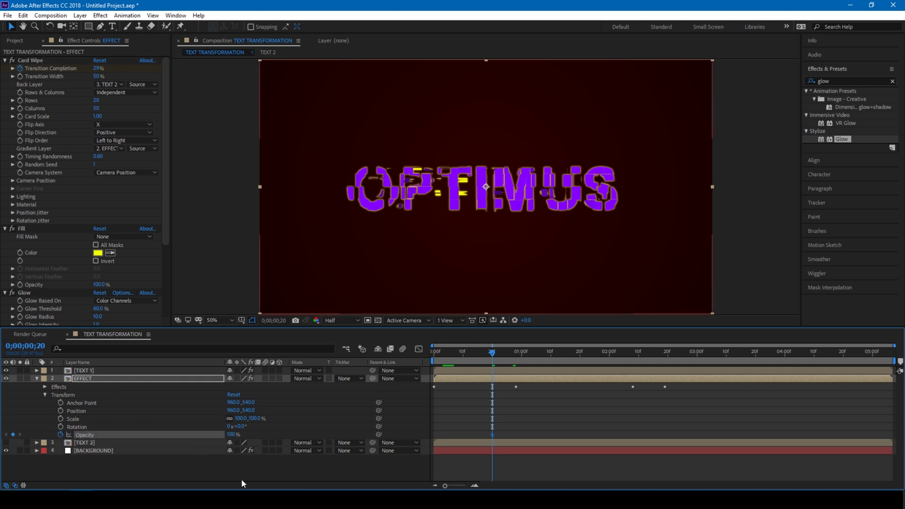
pyautogui.moveTo(230, 434); pyautogui.dragTo(157, 440)
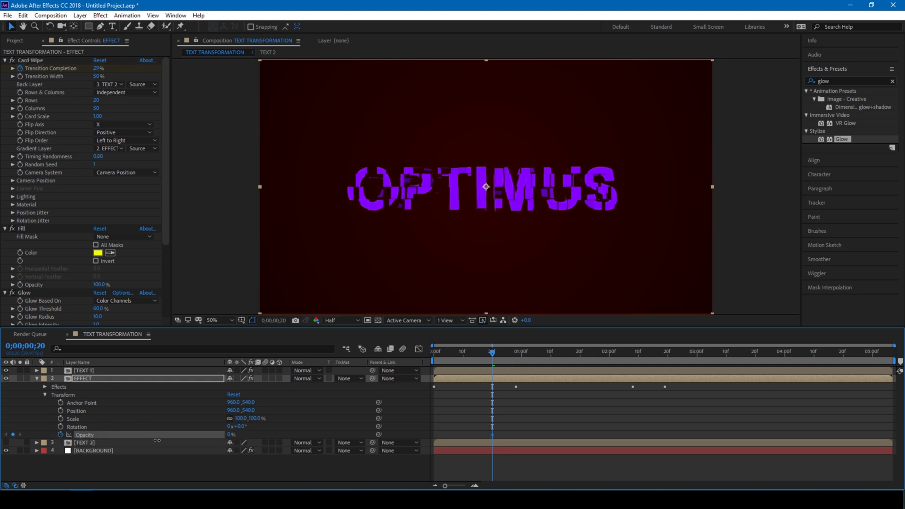
# Add EFFECT Opacity keyframes of 100% at frame 26 and 0% near 2;04
pyautogui.moveTo(492, 356); pyautogui.dragTo(509, 355)
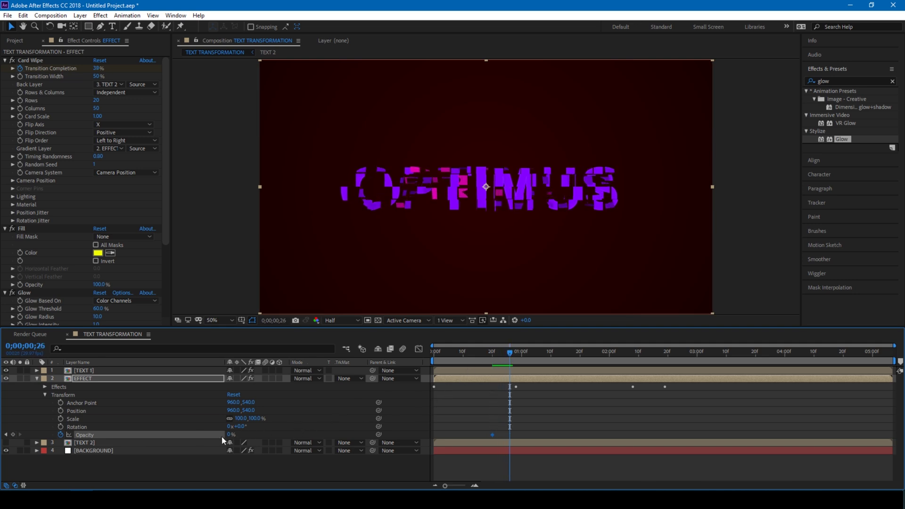
pyautogui.moveTo(230, 435); pyautogui.dragTo(356, 427)
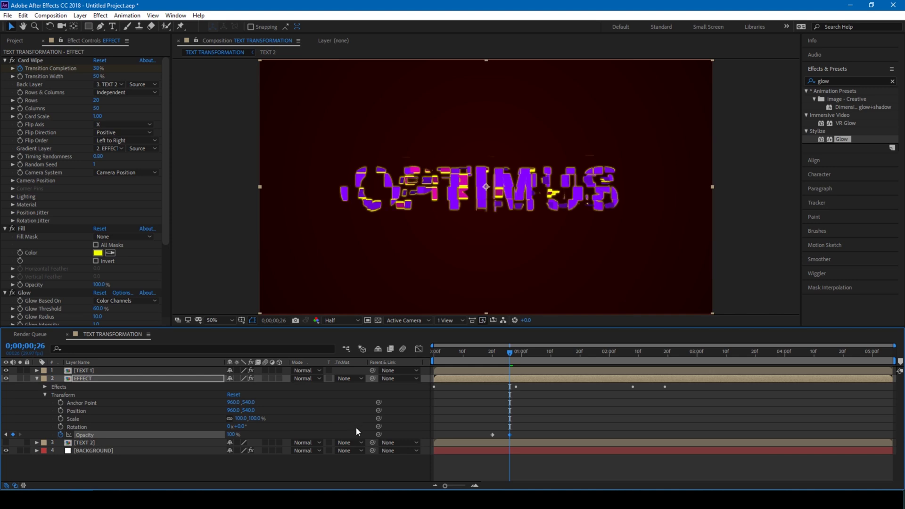
pyautogui.moveTo(510, 353); pyautogui.dragTo(598, 356)
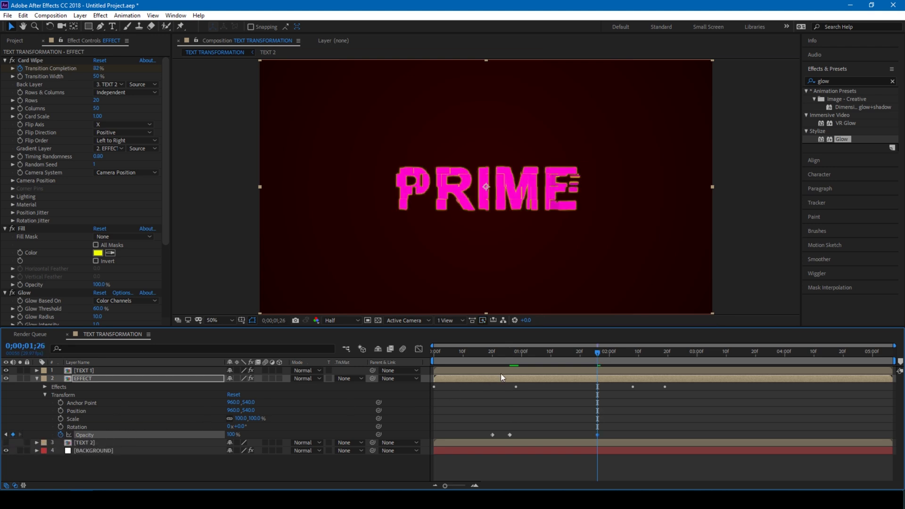
pyautogui.moveTo(601, 355); pyautogui.dragTo(621, 356)
pyautogui.moveTo(236, 434); pyautogui.dragTo(169, 430)
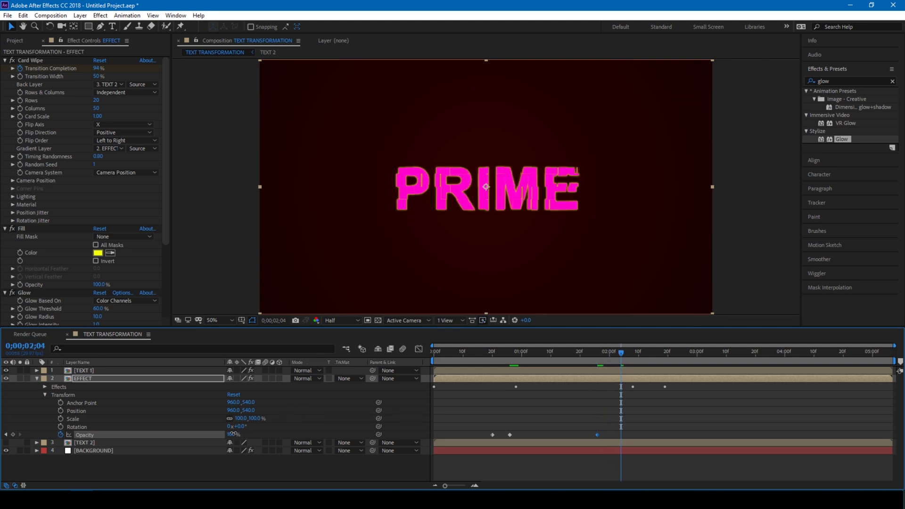
pyautogui.click(483, 353)
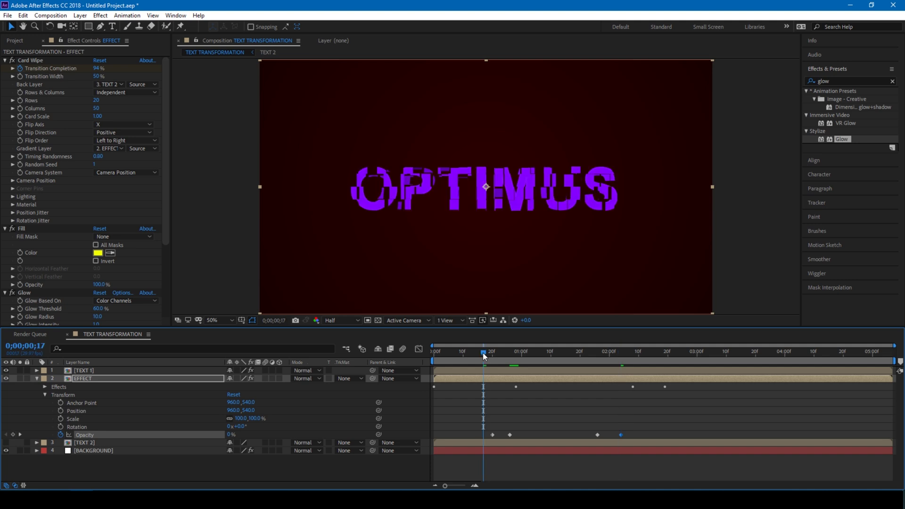
# Scrub to mid-wipe, set the EFFECT layer's Glow Radius to 50, and return to the start
pyautogui.moveTo(483, 353); pyautogui.dragTo(674, 363)
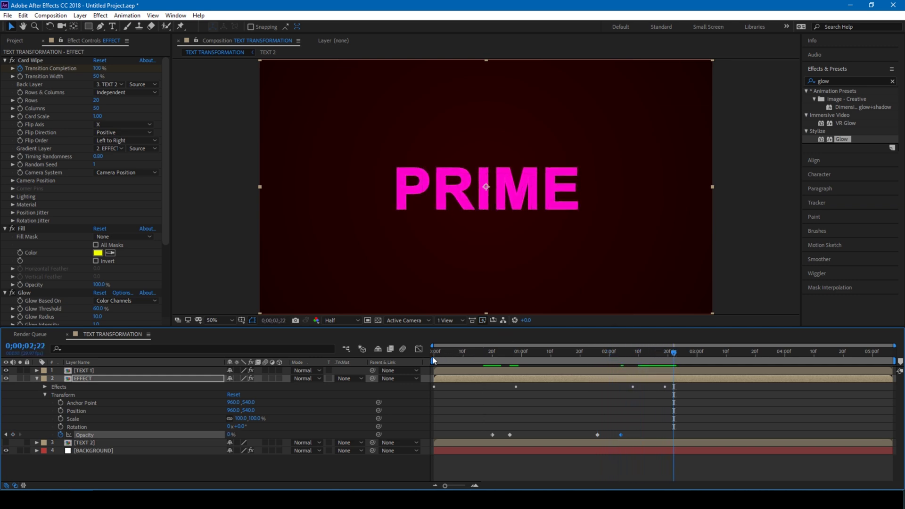
pyautogui.moveTo(434, 360); pyautogui.dragTo(524, 357)
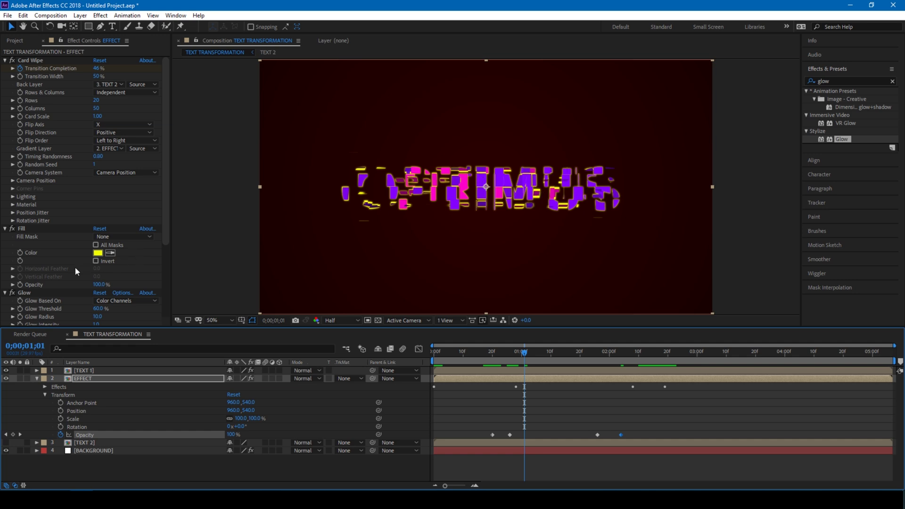
pyautogui.scroll(-1, 75, 266)
pyautogui.moveTo(98, 295); pyautogui.dragTo(118, 296)
pyautogui.click(99, 295)
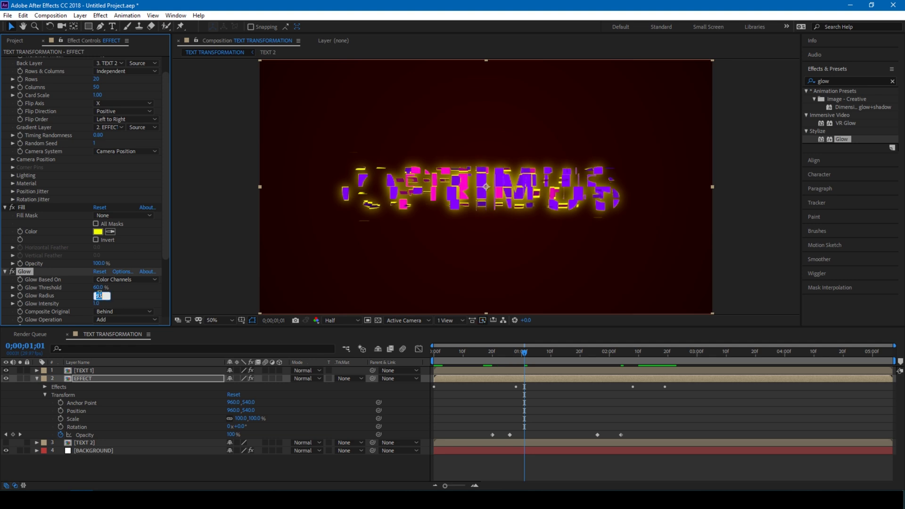
pyautogui.press('Return')
pyautogui.click(438, 360)
pyautogui.press('space')
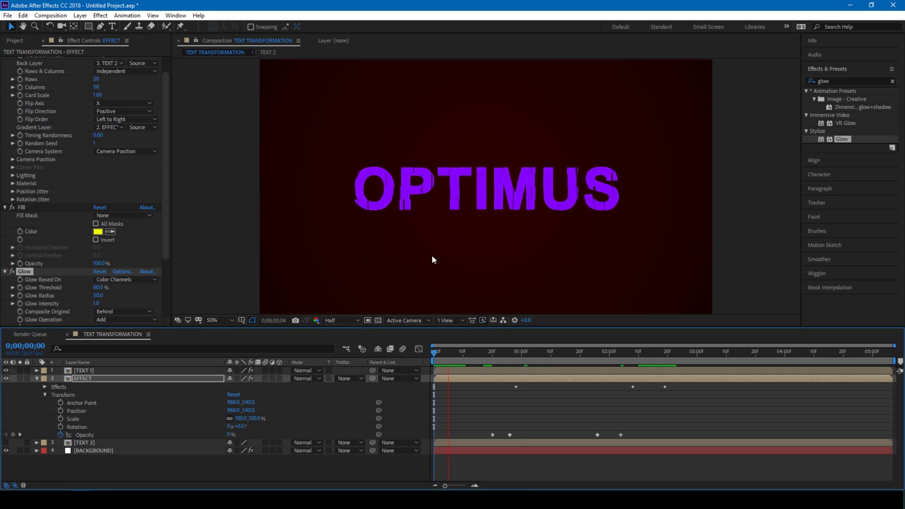